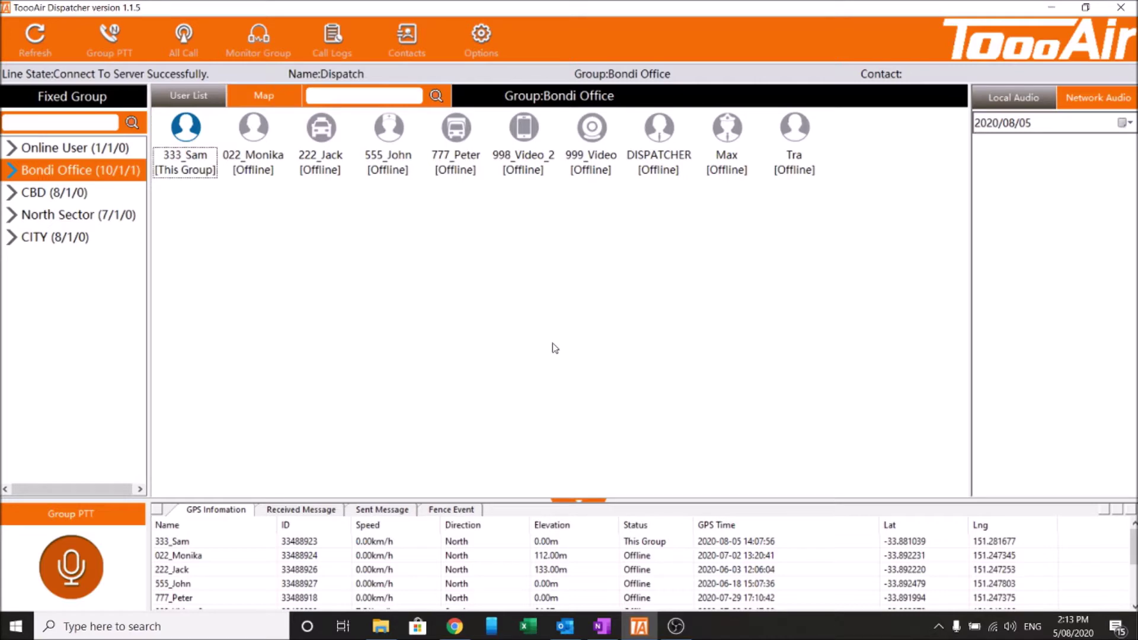
Close ToooAir Dispatcher and confirm the exit
left_click(1121, 7)
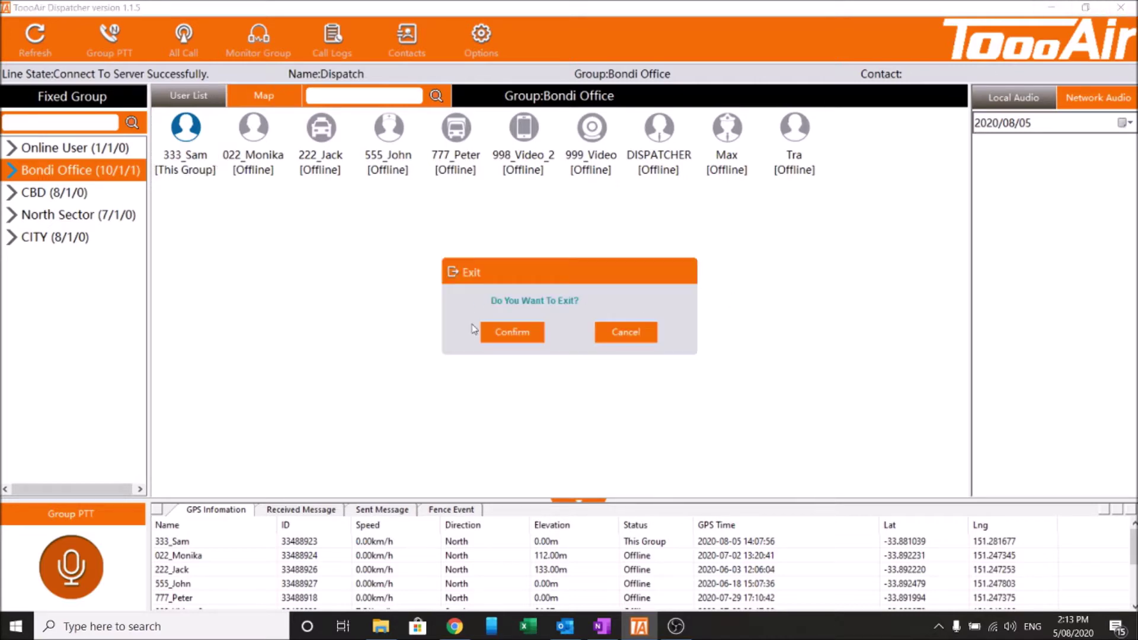
left_click(513, 332)
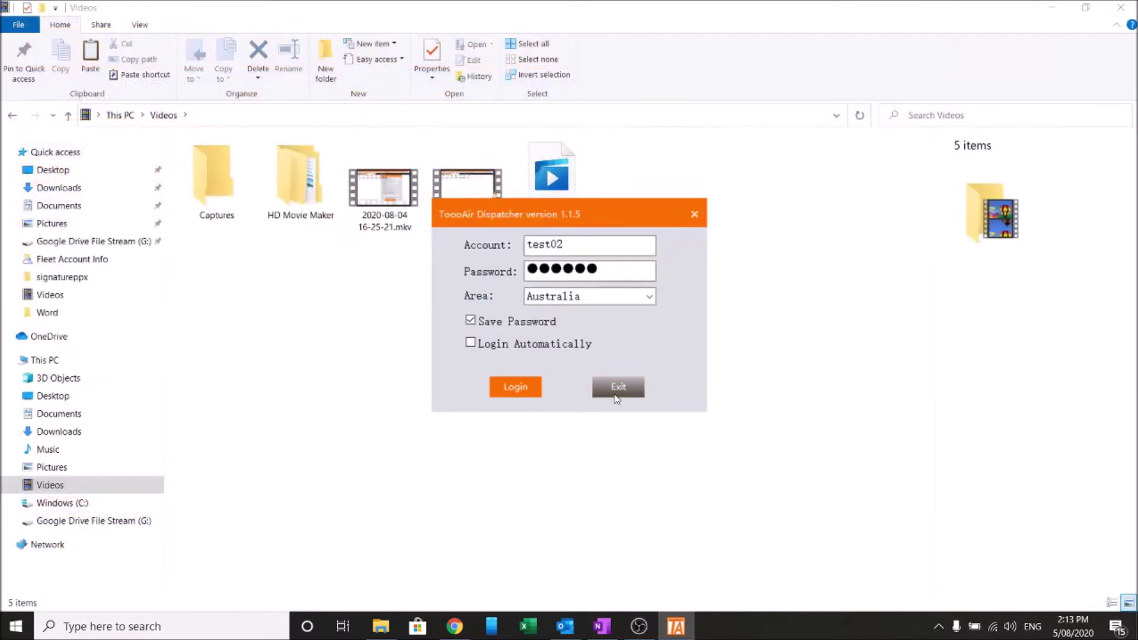
left_click(610, 386)
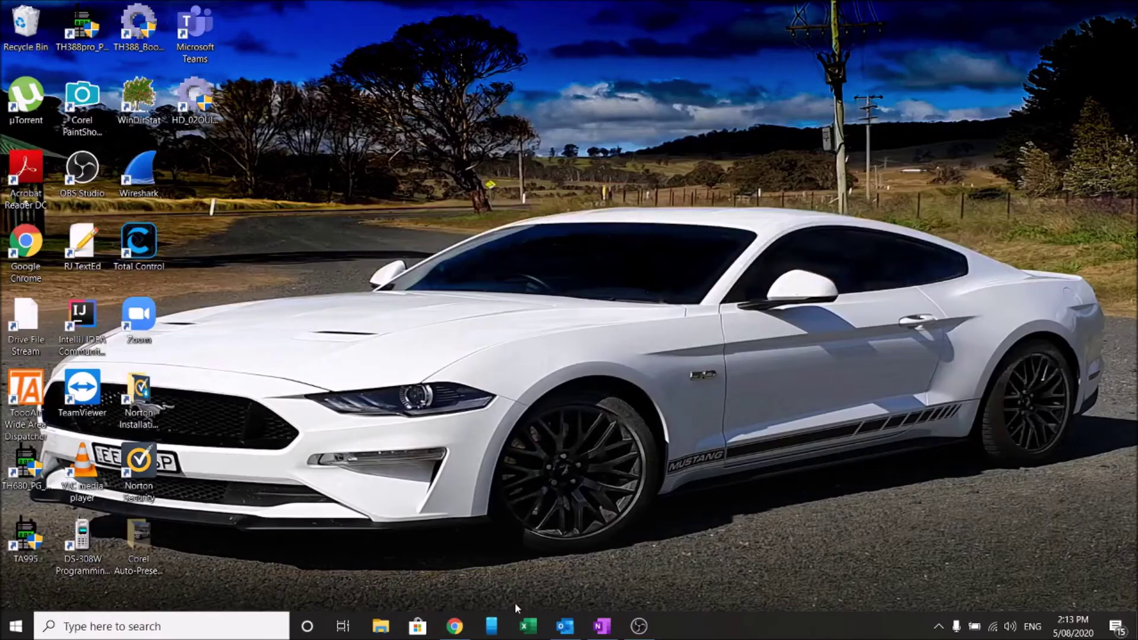
Relaunch the dispatcher as administrator, approve the permission prompt, and log in
right_click(28, 395)
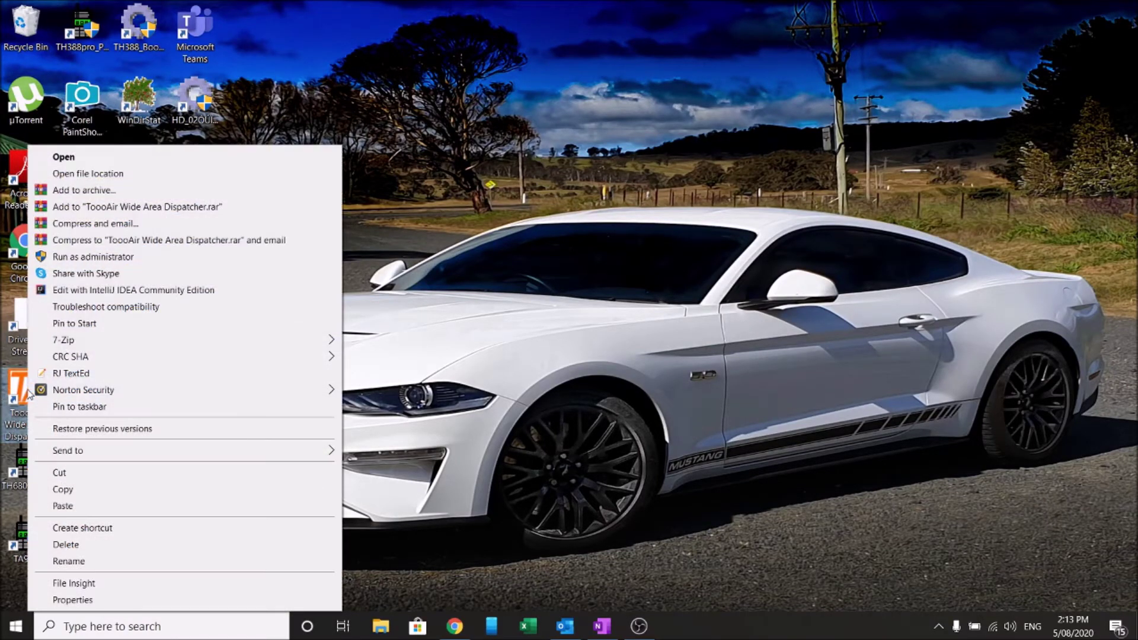
left_click(115, 257)
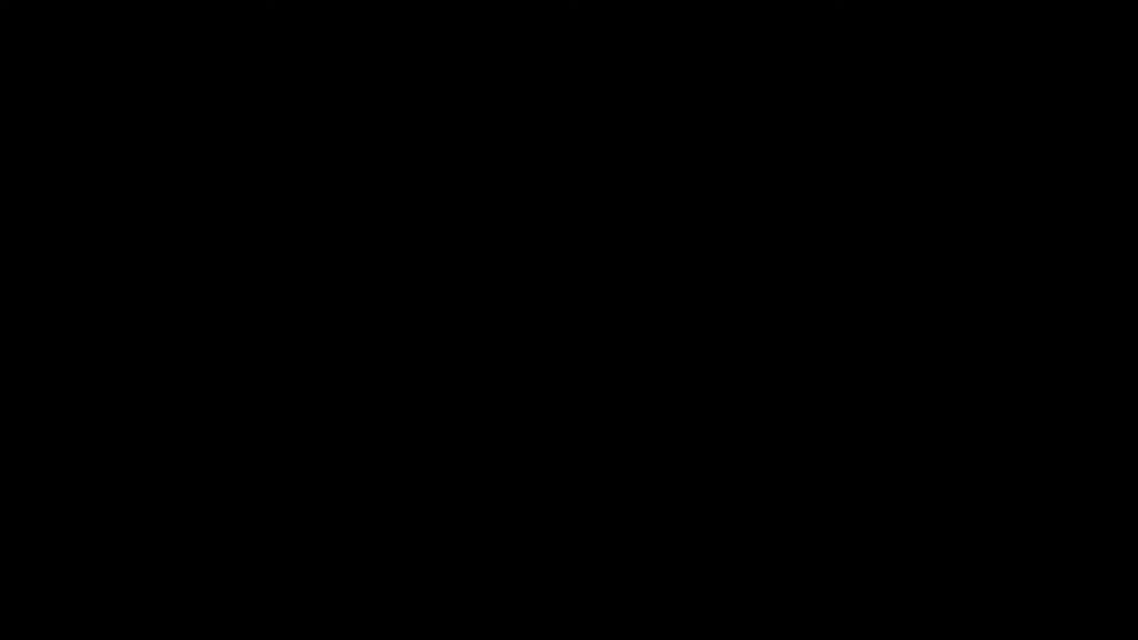
left_click(516, 419)
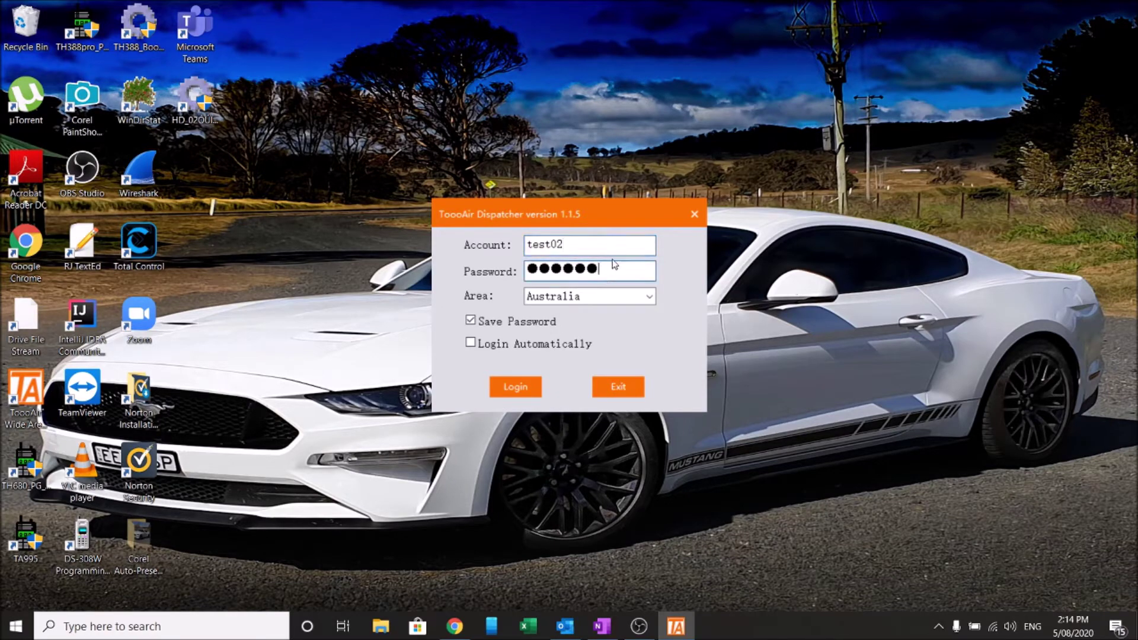
left_click(522, 393)
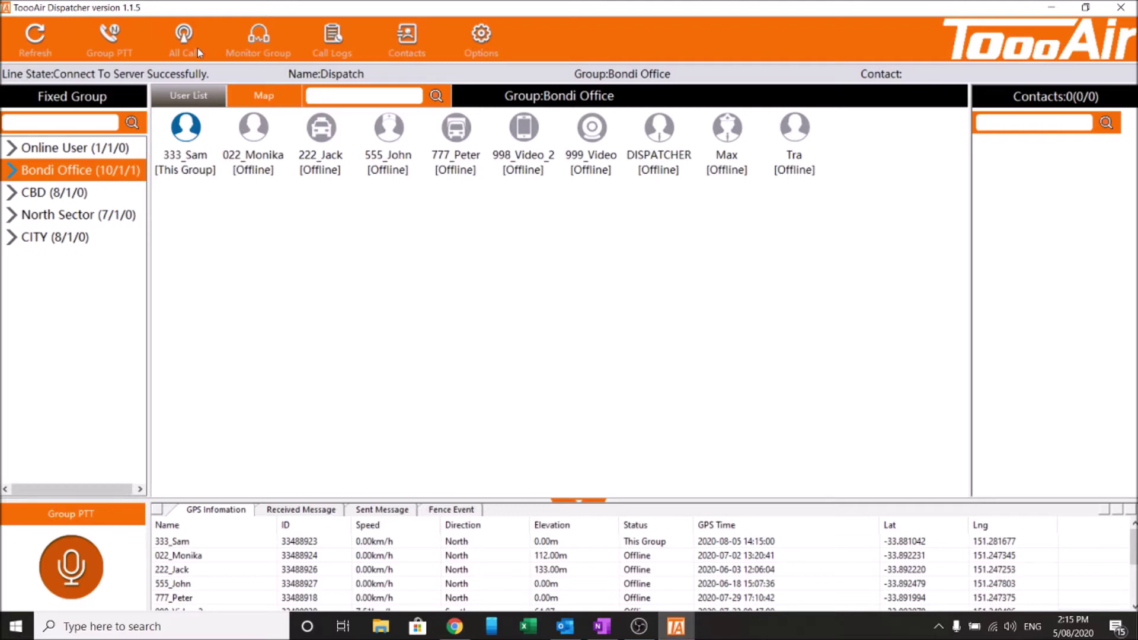
Refresh the group and user lists, then start a Group PTT talk to the current group
left_click(37, 48)
left_click(102, 40)
left_click(57, 199)
left_click(75, 216)
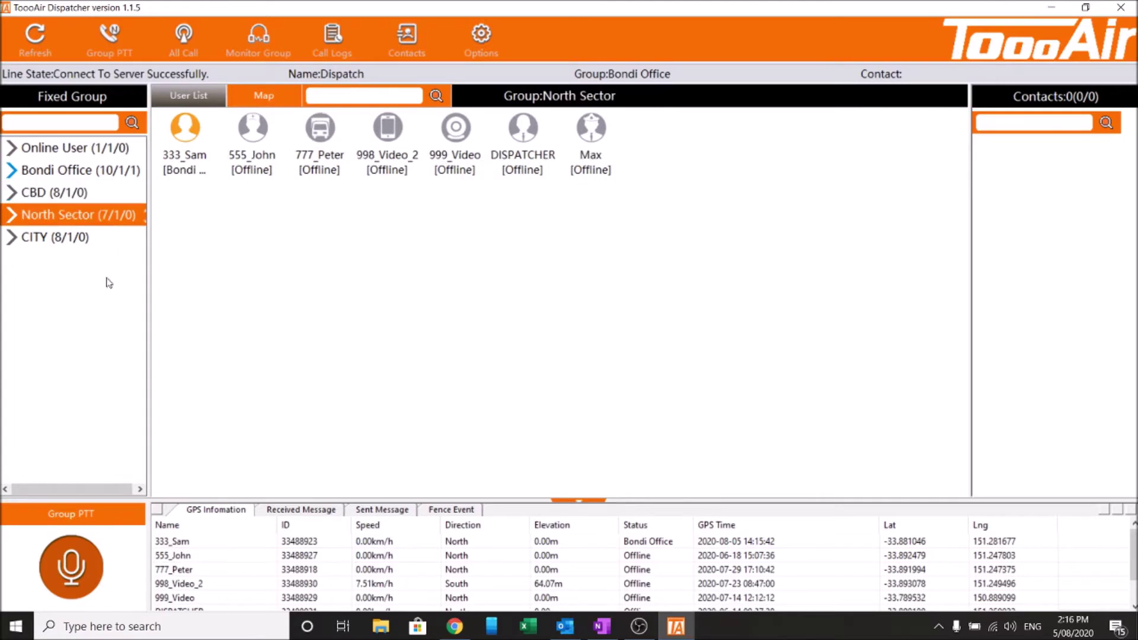
left_click(71, 237)
left_click(59, 175)
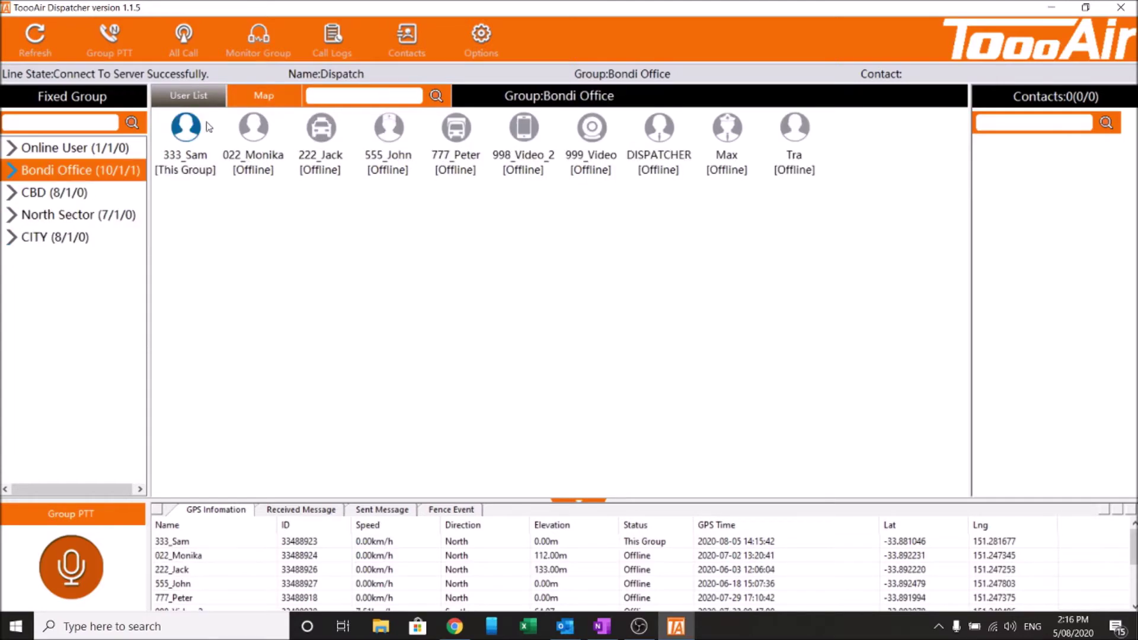
left_click(185, 41)
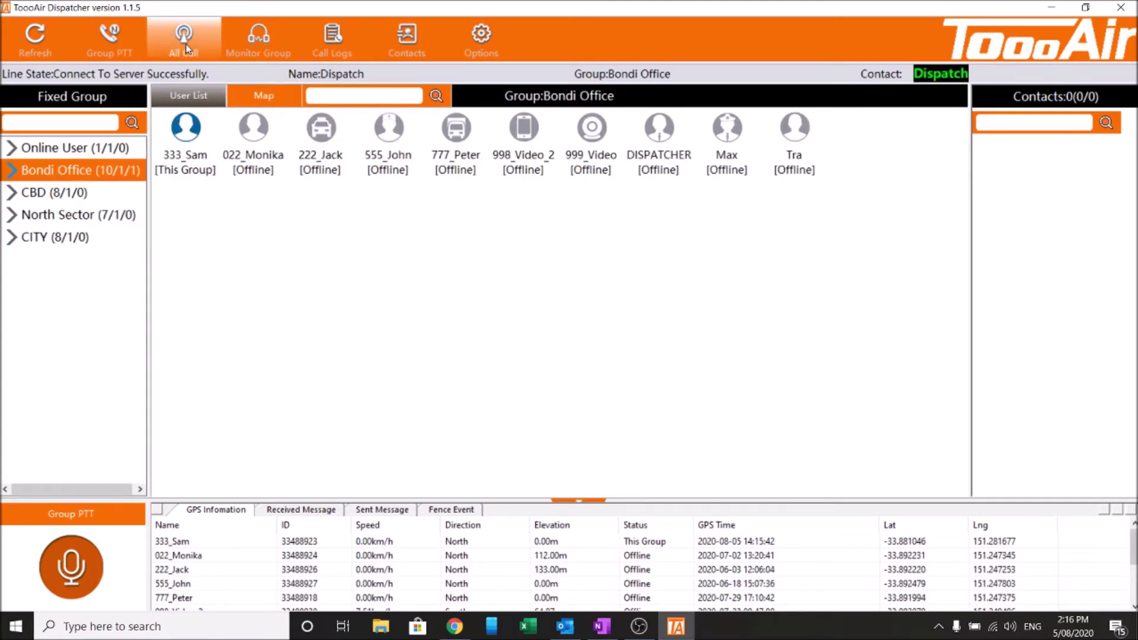
left_click(187, 46)
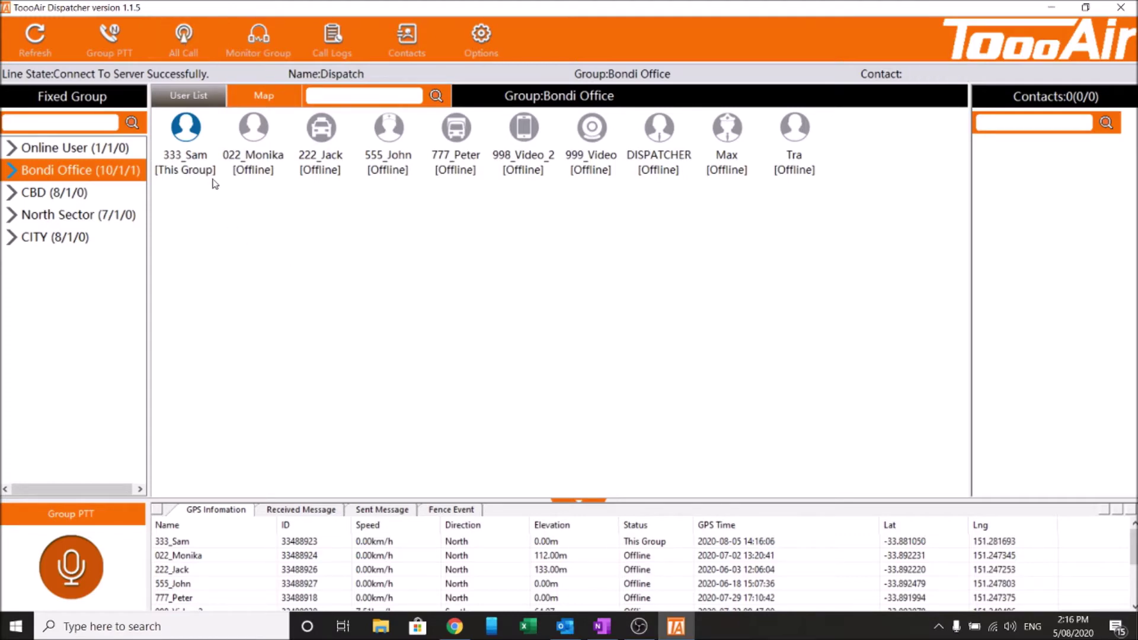
left_click(242, 55)
left_click(70, 200)
left_click(68, 223)
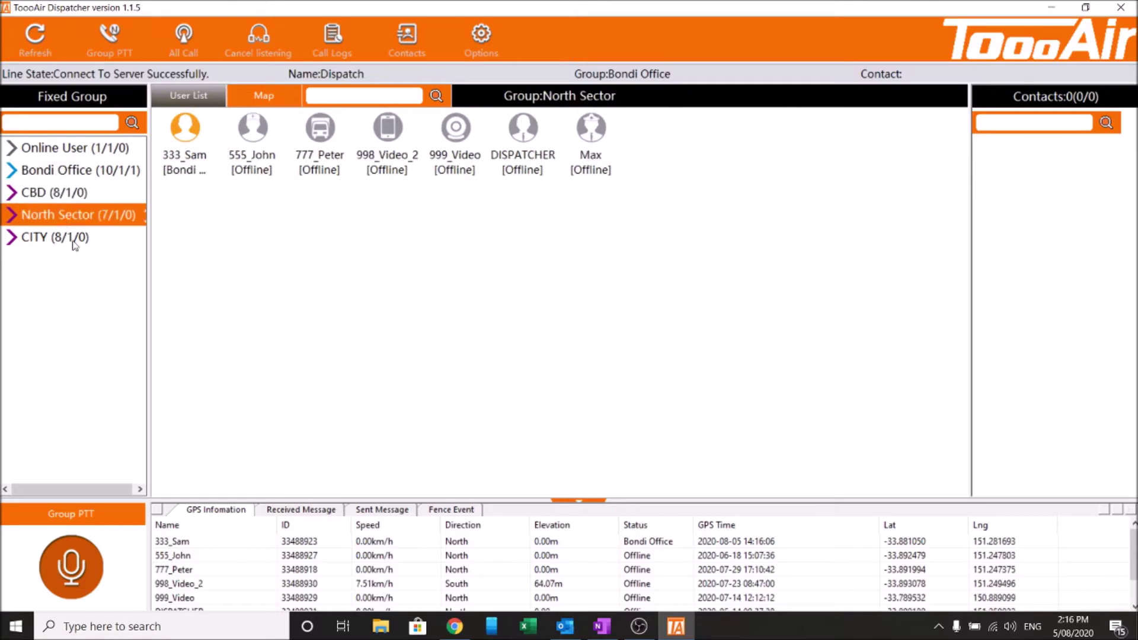
left_click(72, 242)
left_click(75, 219)
left_click(70, 196)
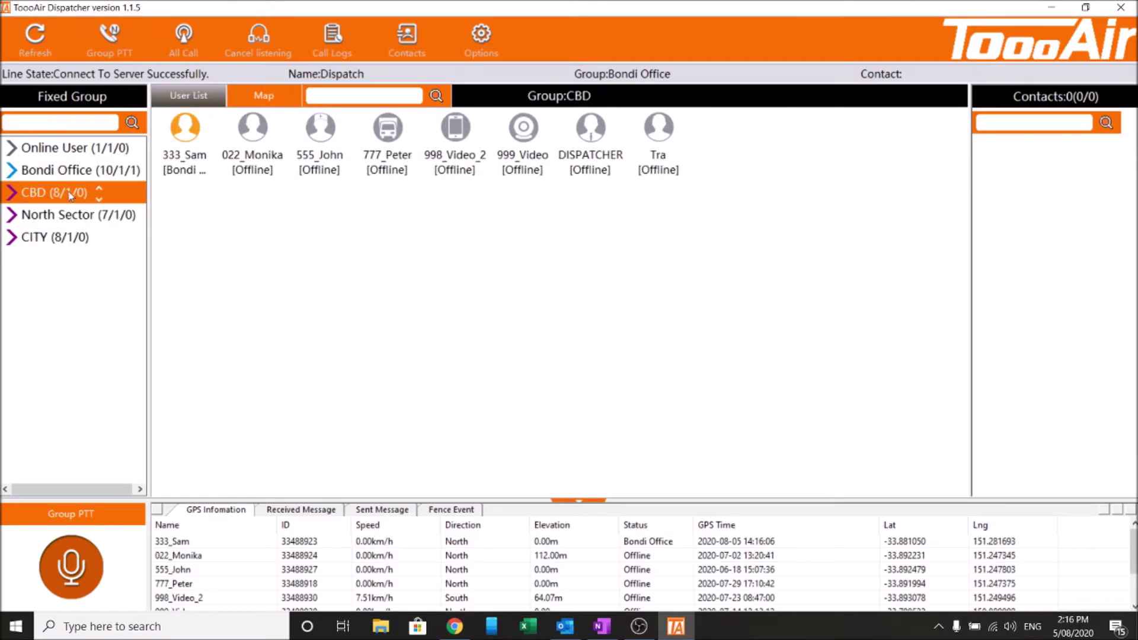
left_click(61, 169)
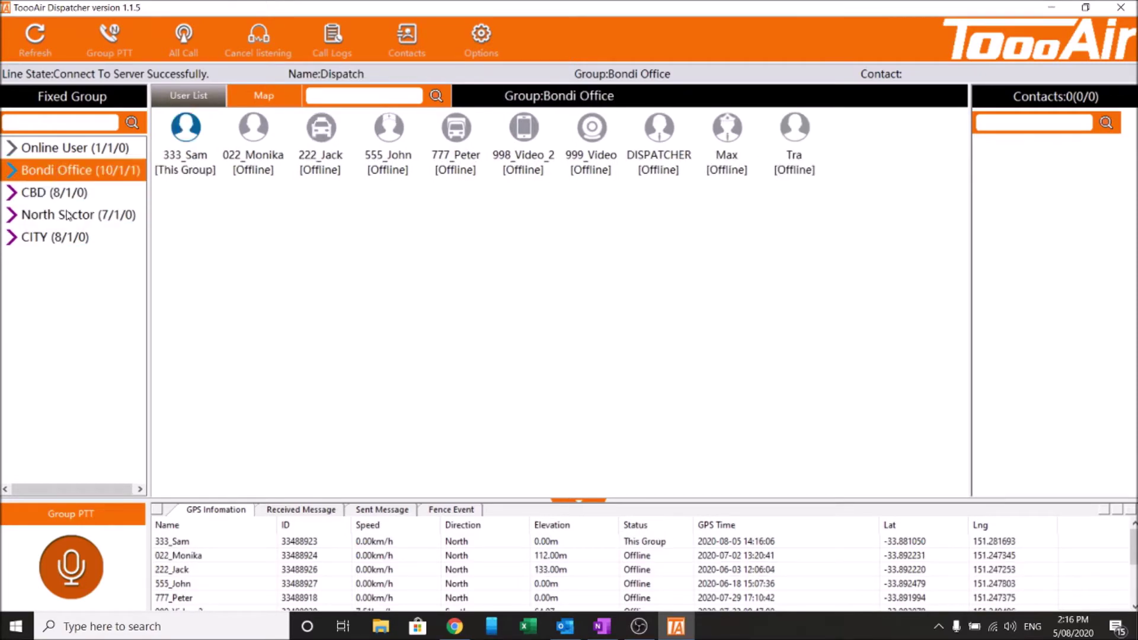
left_click(73, 199)
left_click(69, 218)
left_click(72, 195)
left_click(79, 171)
left_click(71, 201)
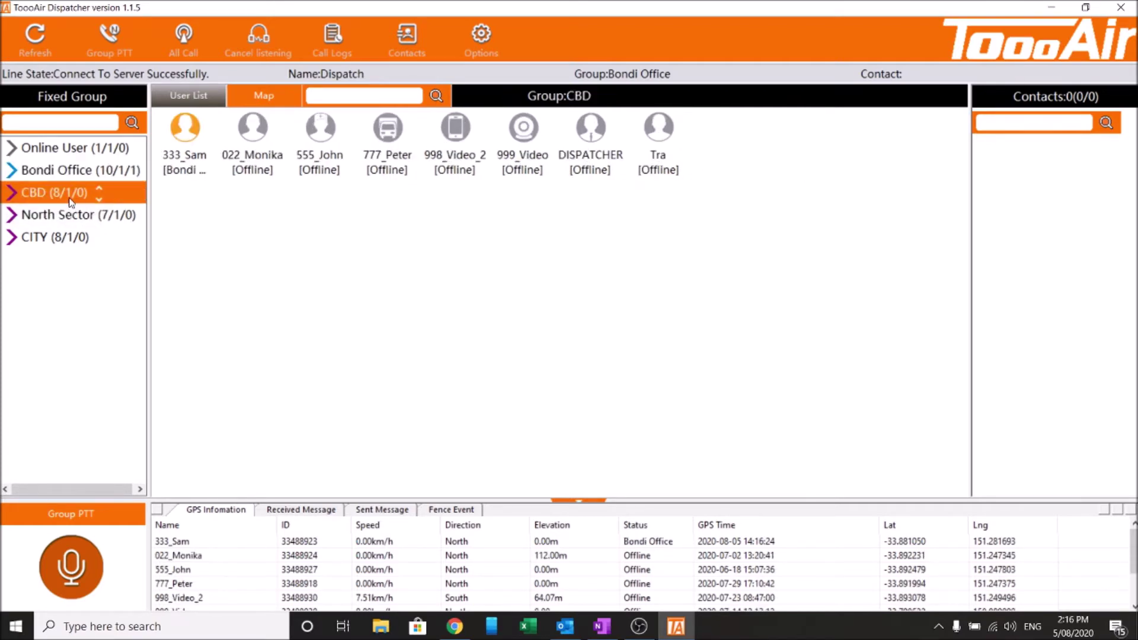
left_click(250, 52)
left_click(13, 217)
left_click(13, 216)
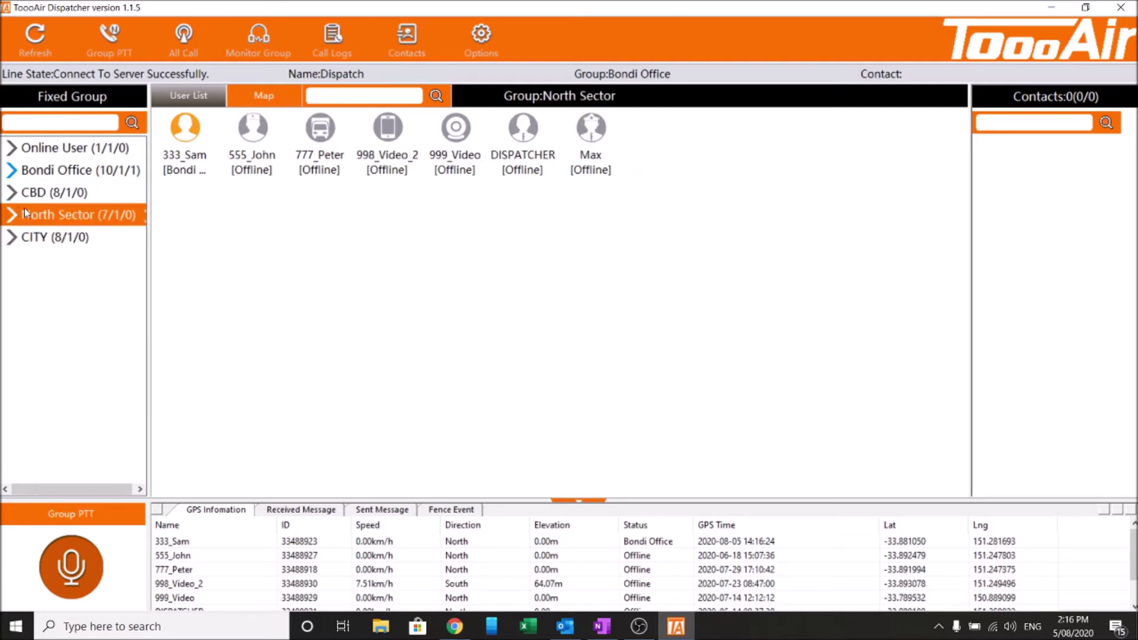
left_click(59, 189)
left_click(65, 170)
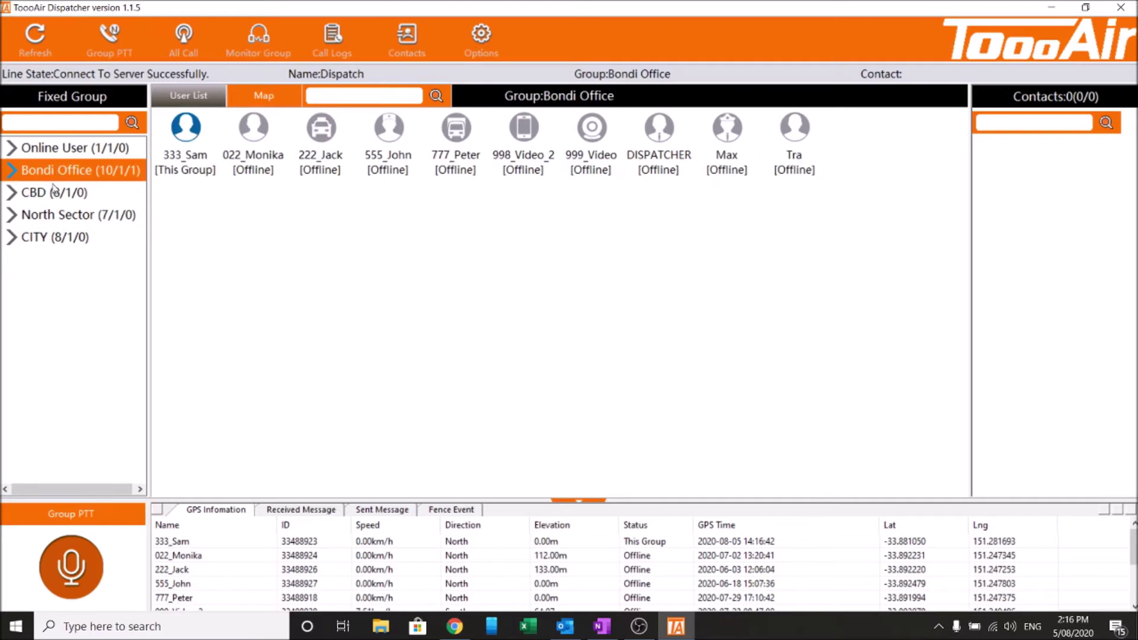
left_click(68, 169)
Toggle between Call Logs and Contacts, ending on Call Logs, and briefly view System Settings
left_click(332, 39)
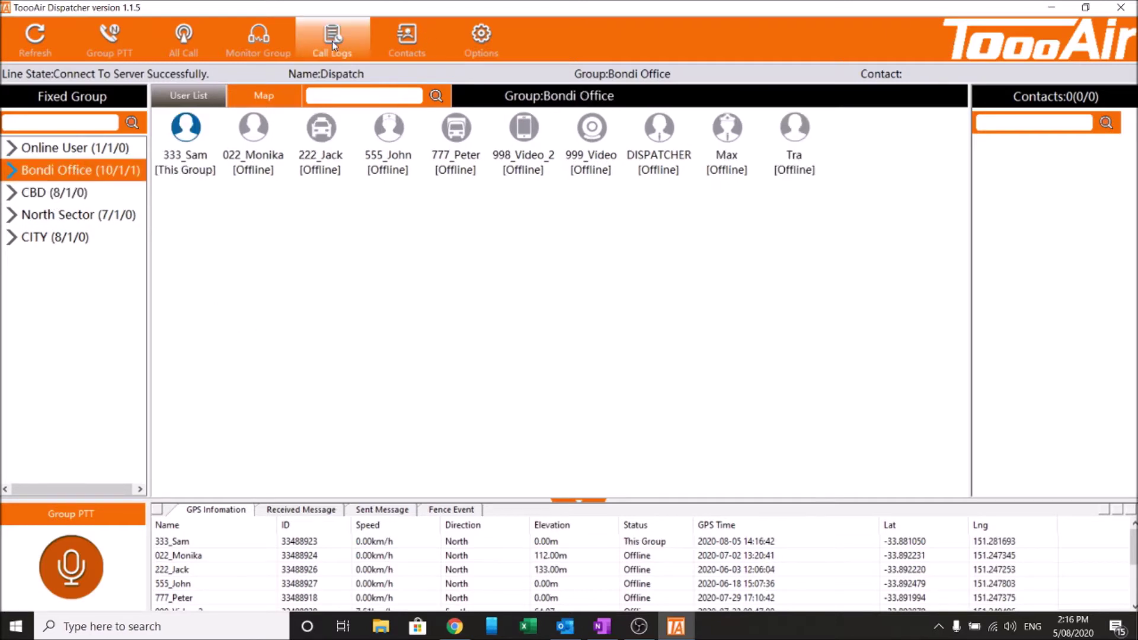
left_click(399, 60)
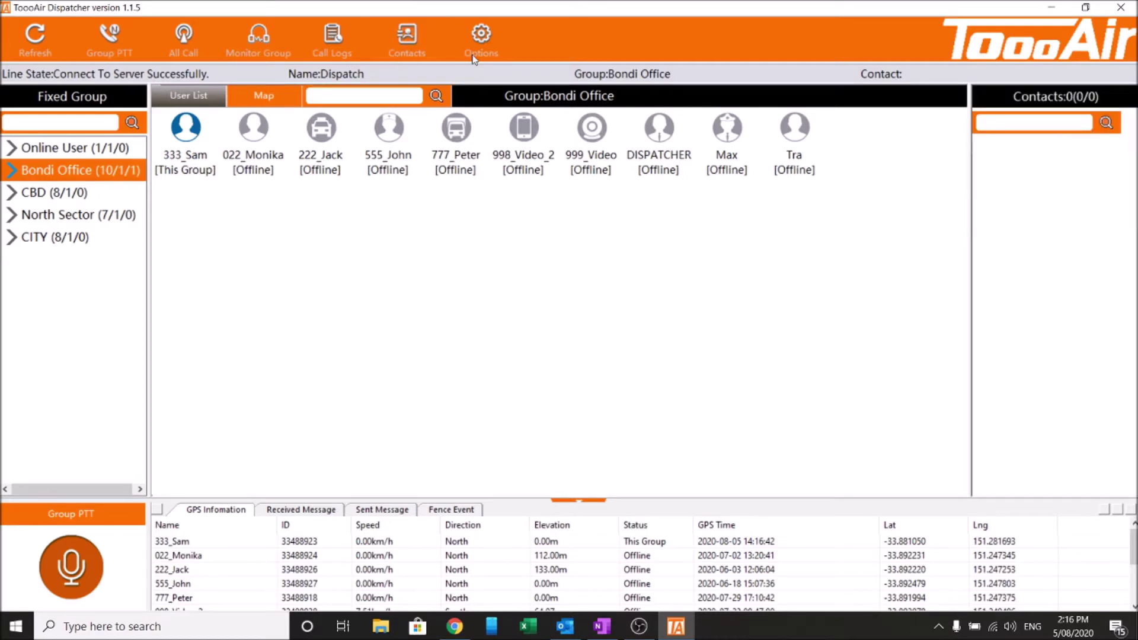
left_click(349, 44)
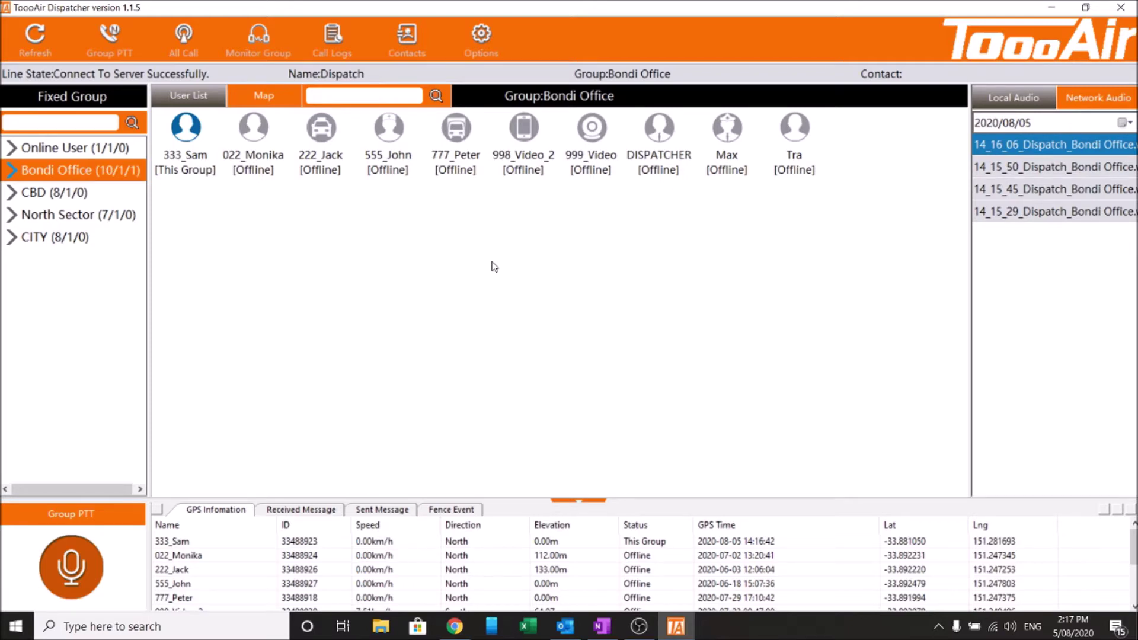
left_click(477, 49)
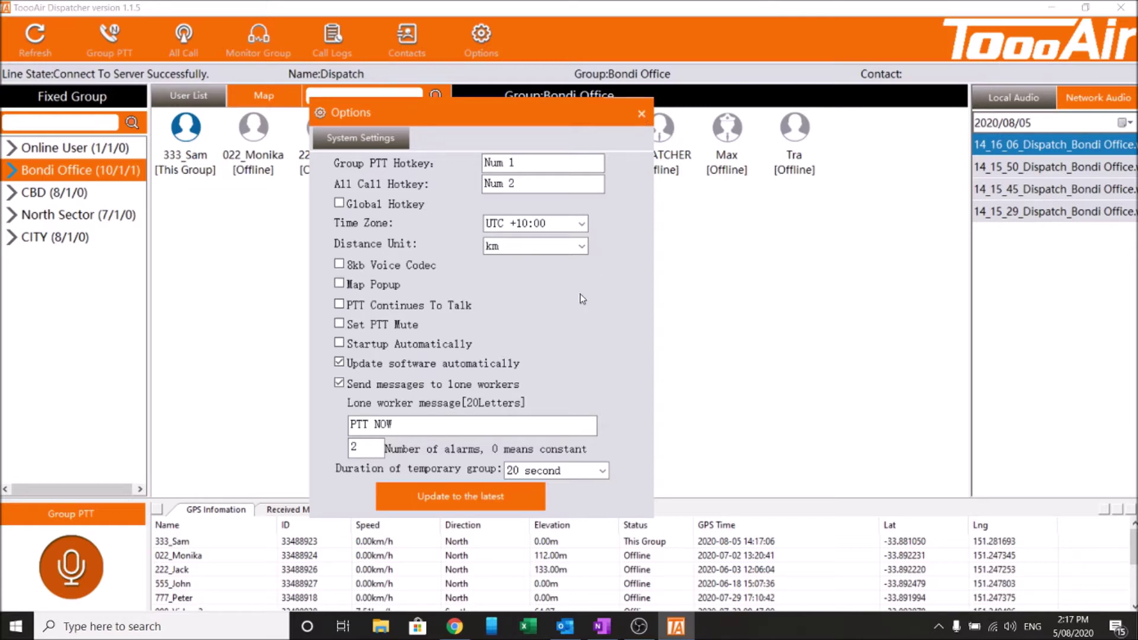
left_click(642, 115)
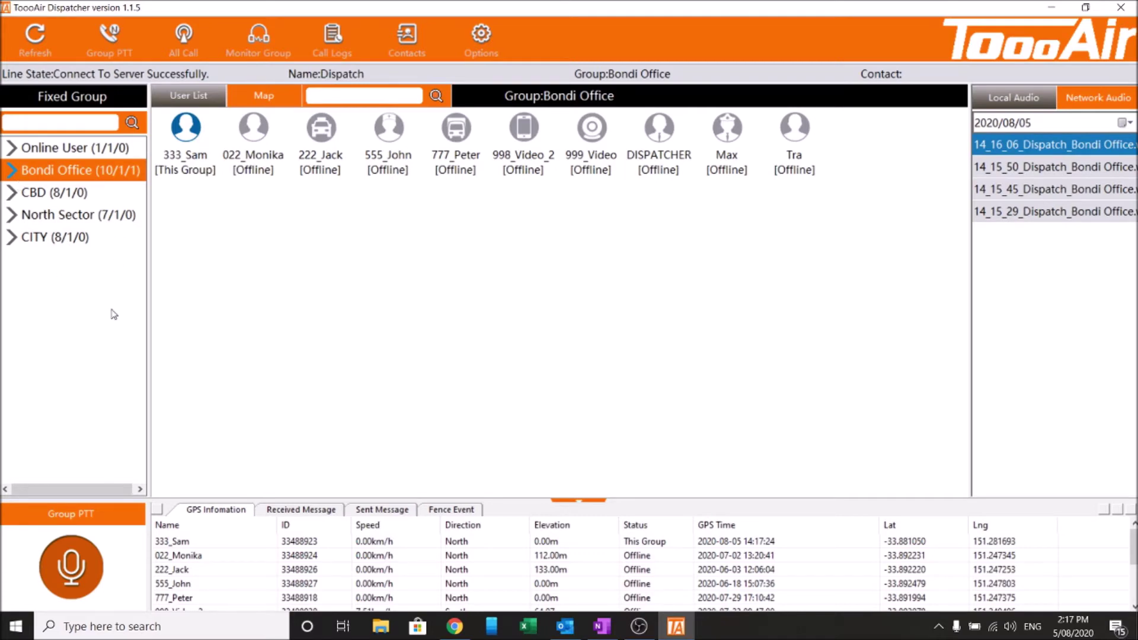
Widen the group list, narrow the call recordings panel, then toggle Contacts back to Call Logs
mouse_move(148, 322)
left_mouse_down()
mouse_move(256, 335)
mouse_move(158, 339)
left_mouse_up()
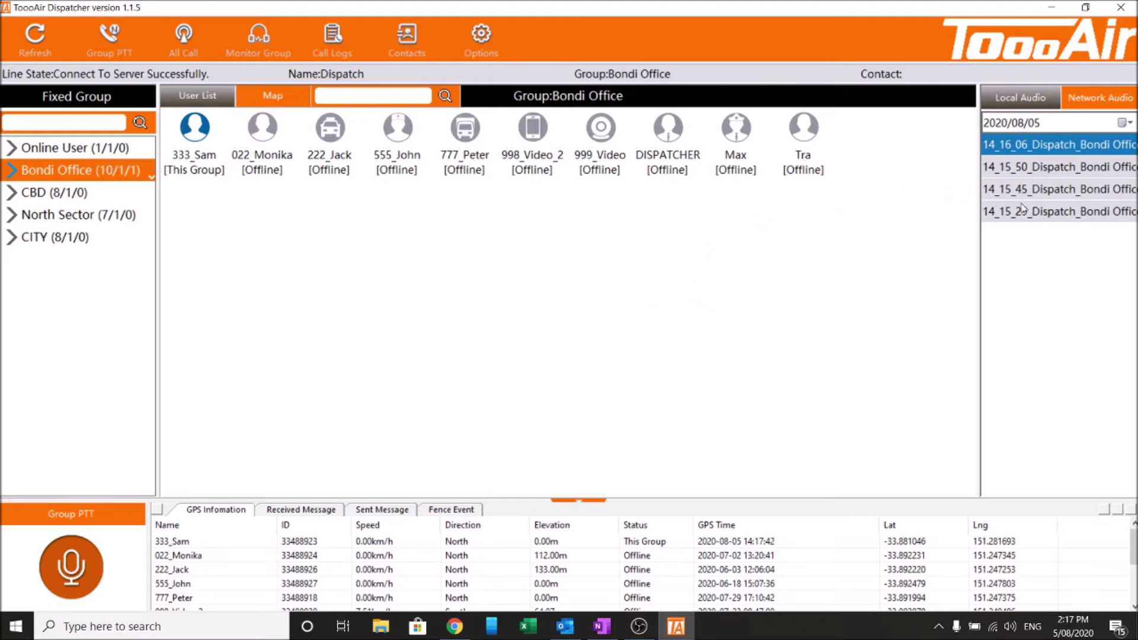
left_click_drag(980, 317, 954, 323)
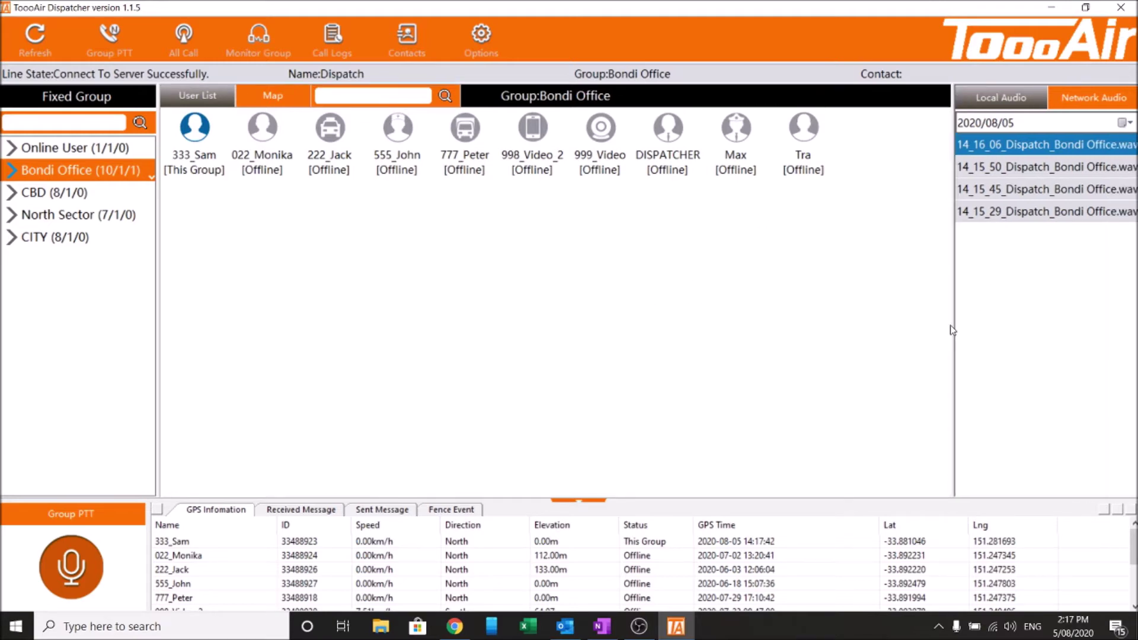
left_click_drag(953, 333, 991, 353)
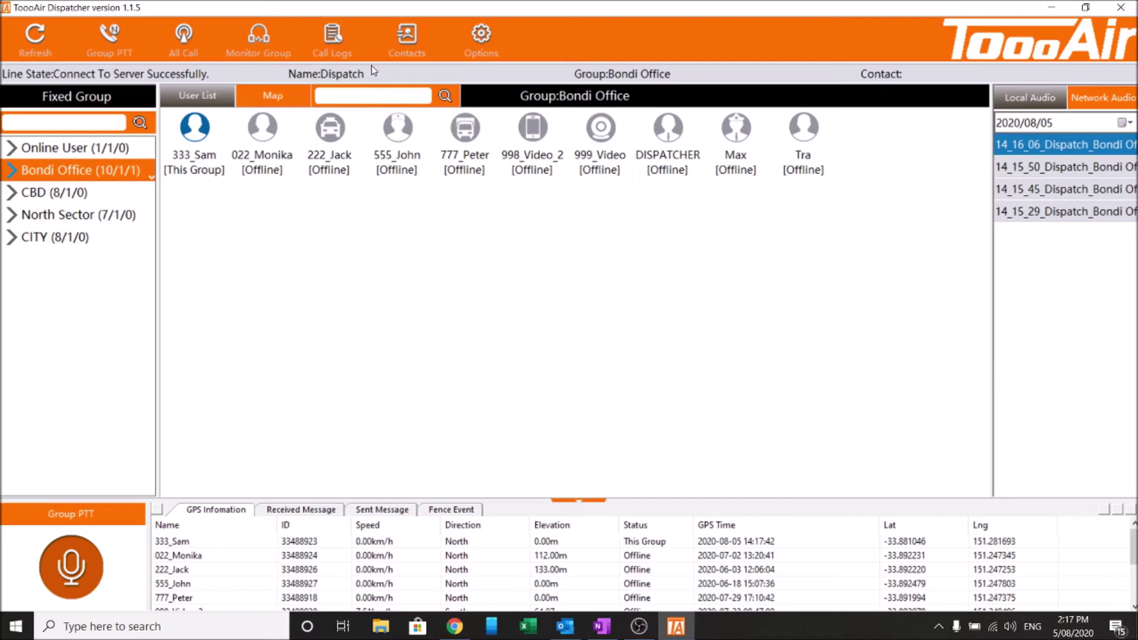
left_click(406, 39)
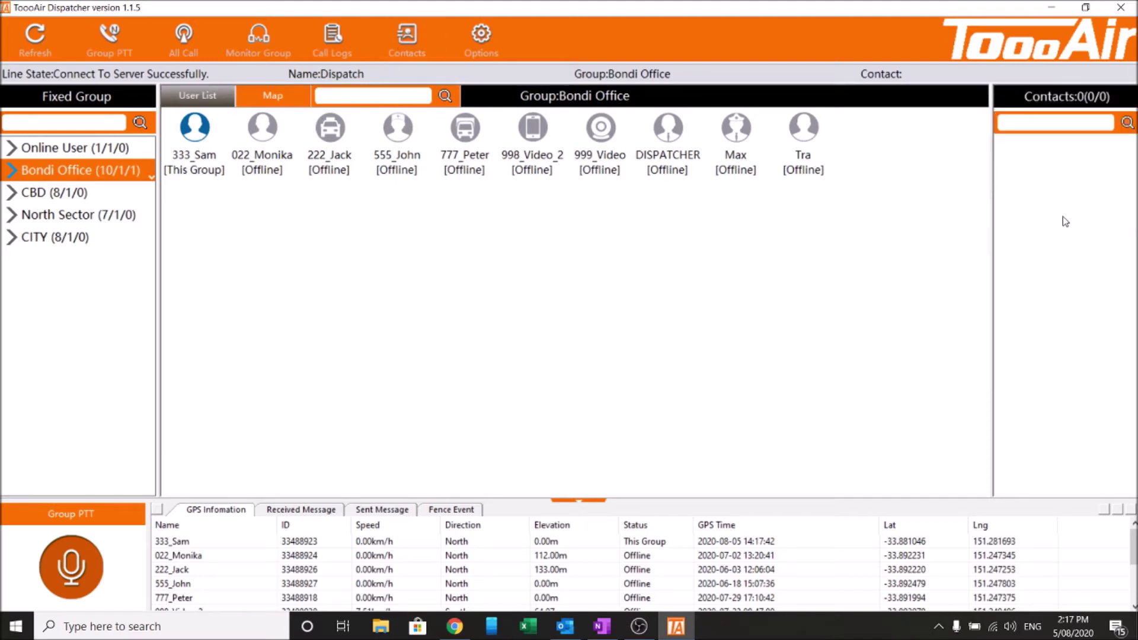
left_click(342, 55)
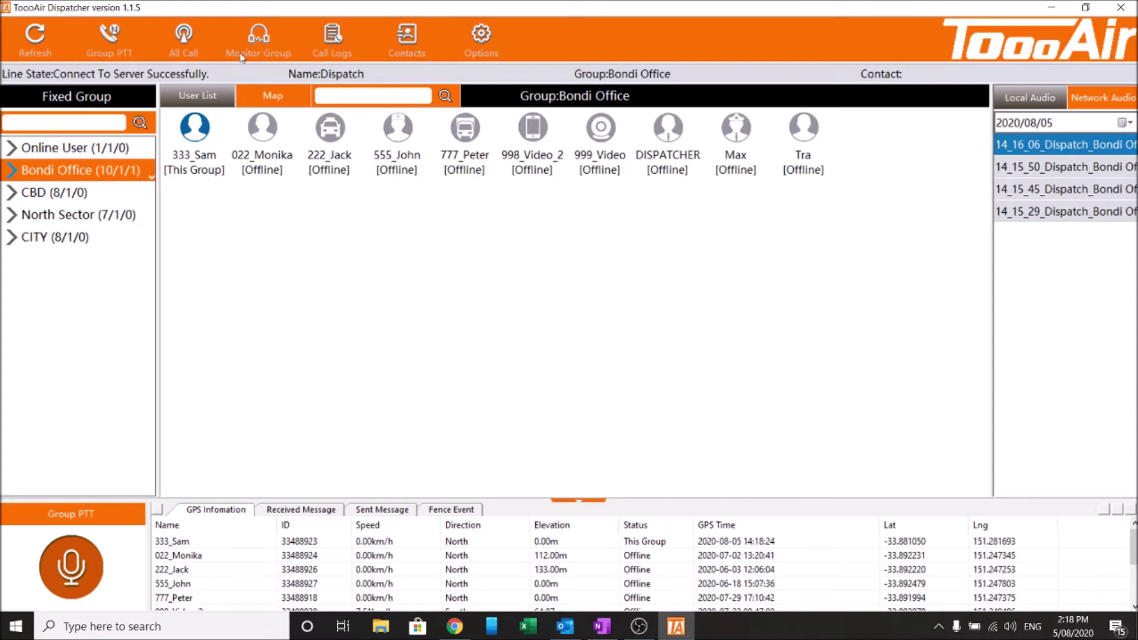
left_click(264, 100)
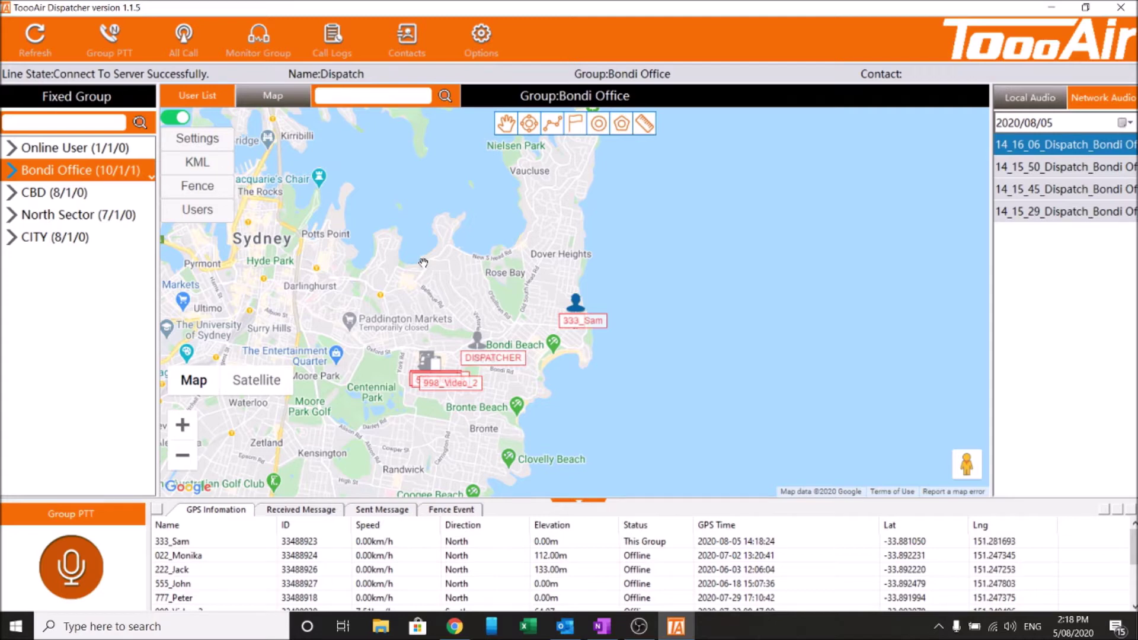
left_click(213, 98)
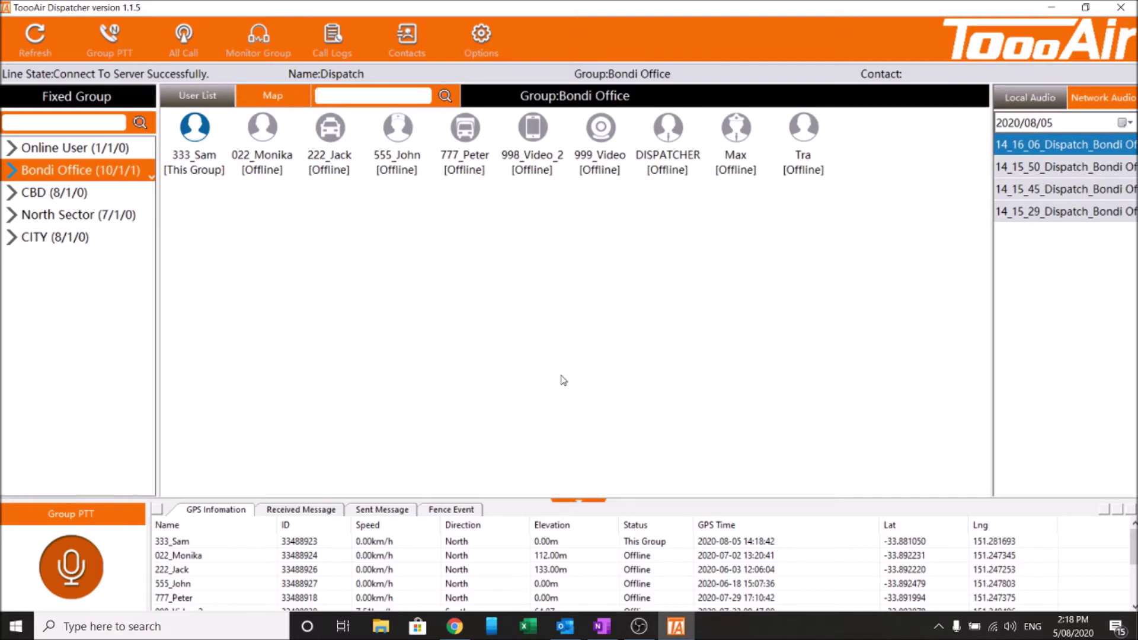
Filter the user search by 'm', '5', 'M' and 'a' in turn, clearing each
type("m")
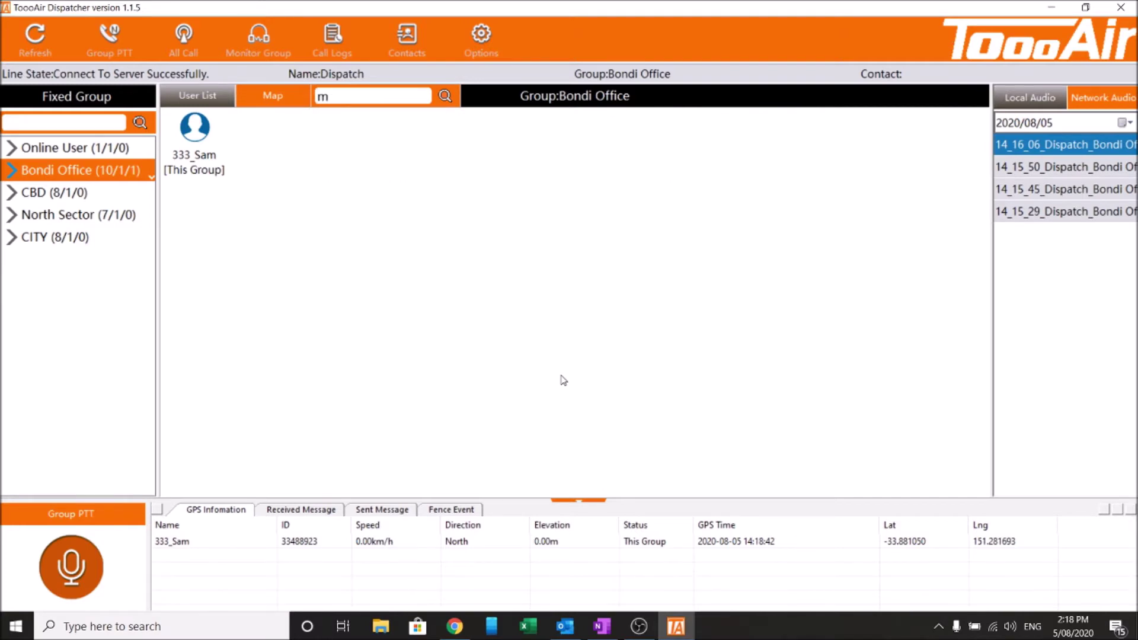
key("BackSpace")
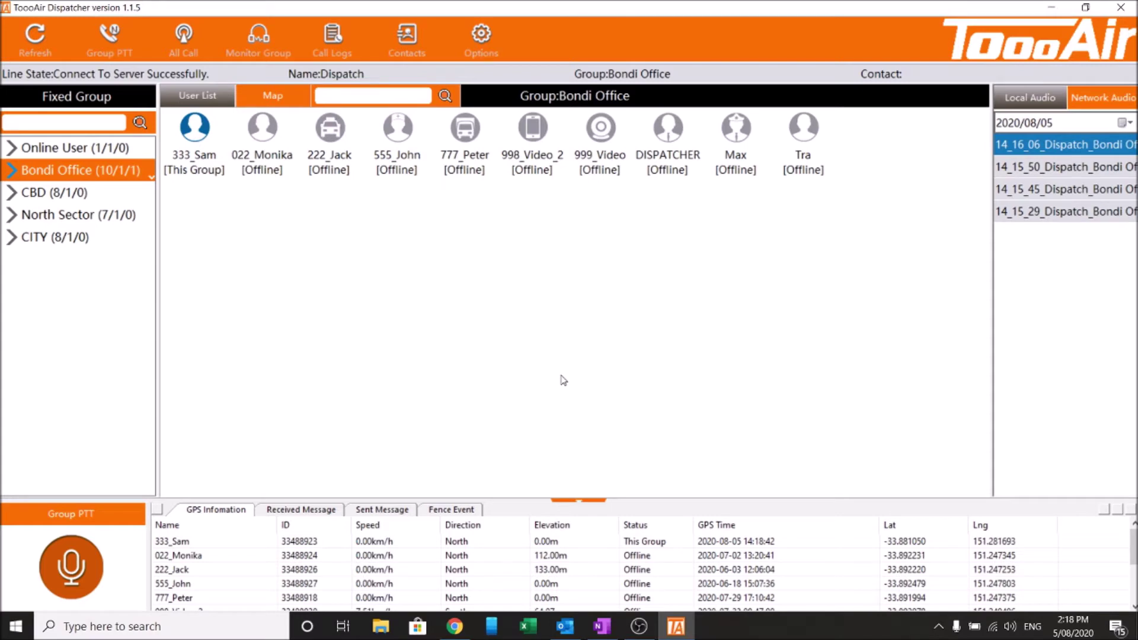
type("5")
key("BackSpace")
type("M")
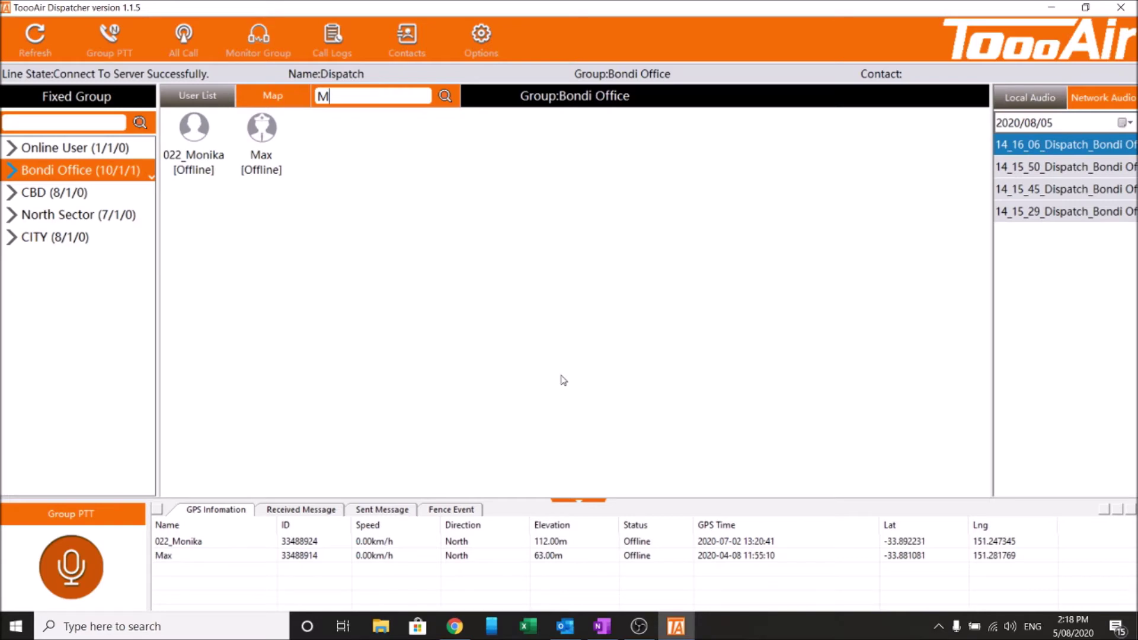
key("BackSpace")
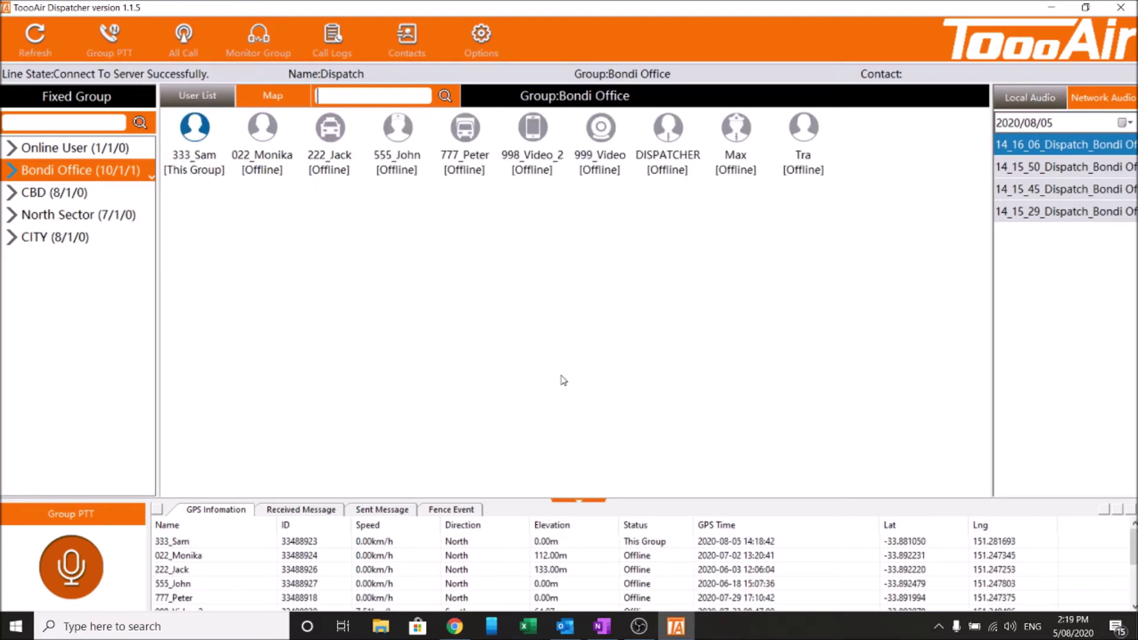
type("a")
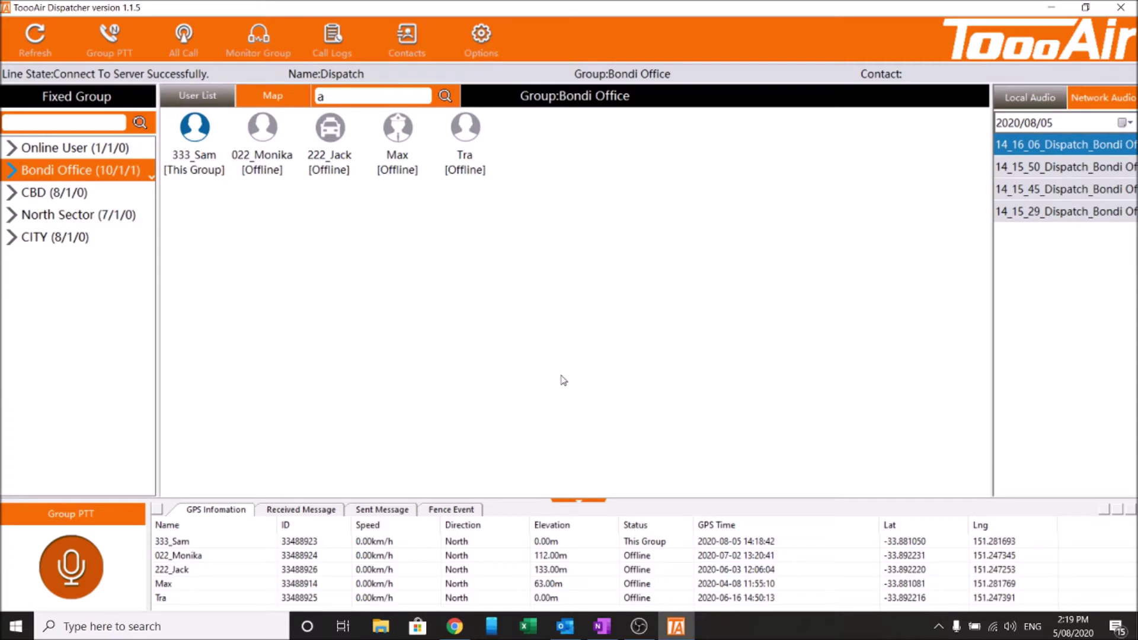
key("BackSpace")
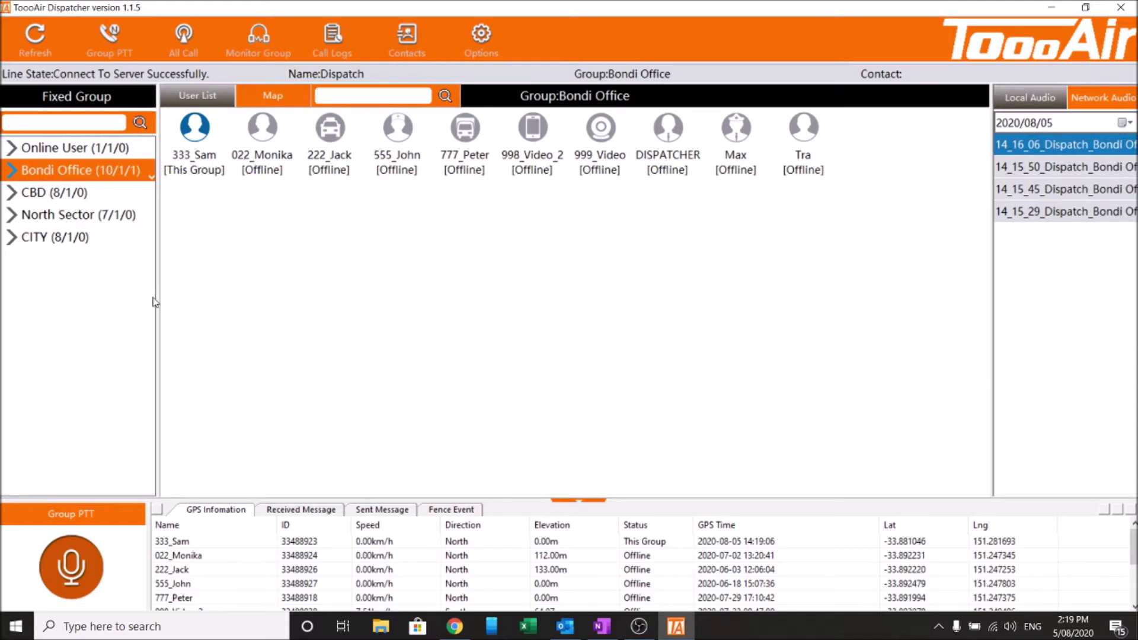
Browse the members of the CBD, Bondi Office and North Sector groups
left_click(82, 195)
left_click(99, 174)
left_click(104, 199)
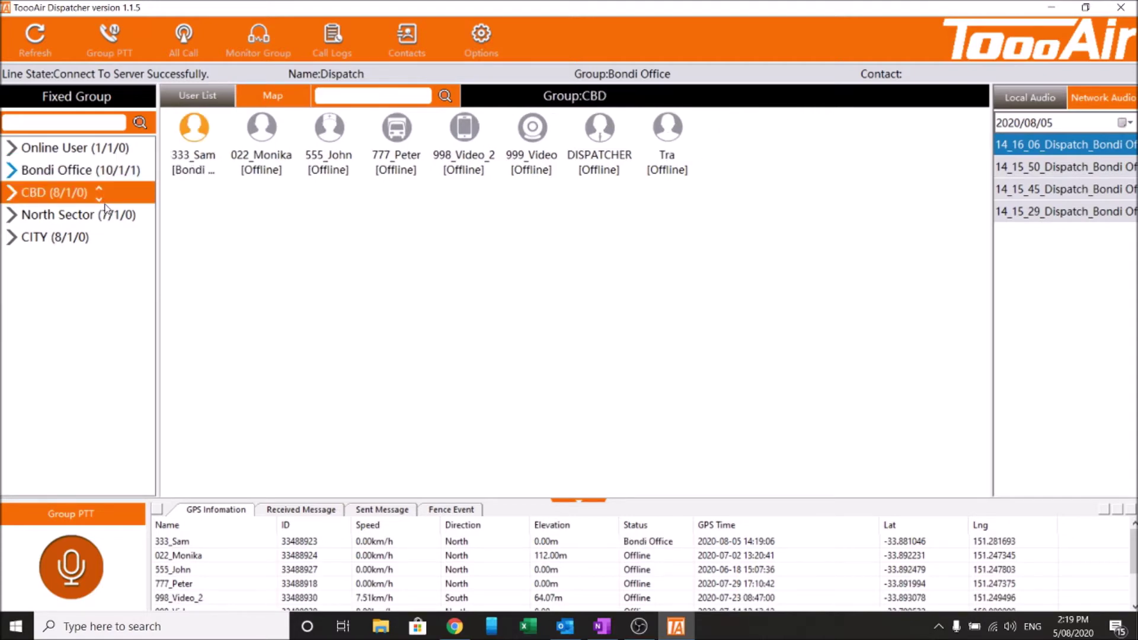
left_click(104, 217)
left_click(107, 171)
left_click(100, 200)
left_click(102, 220)
left_click(100, 195)
left_click(125, 172)
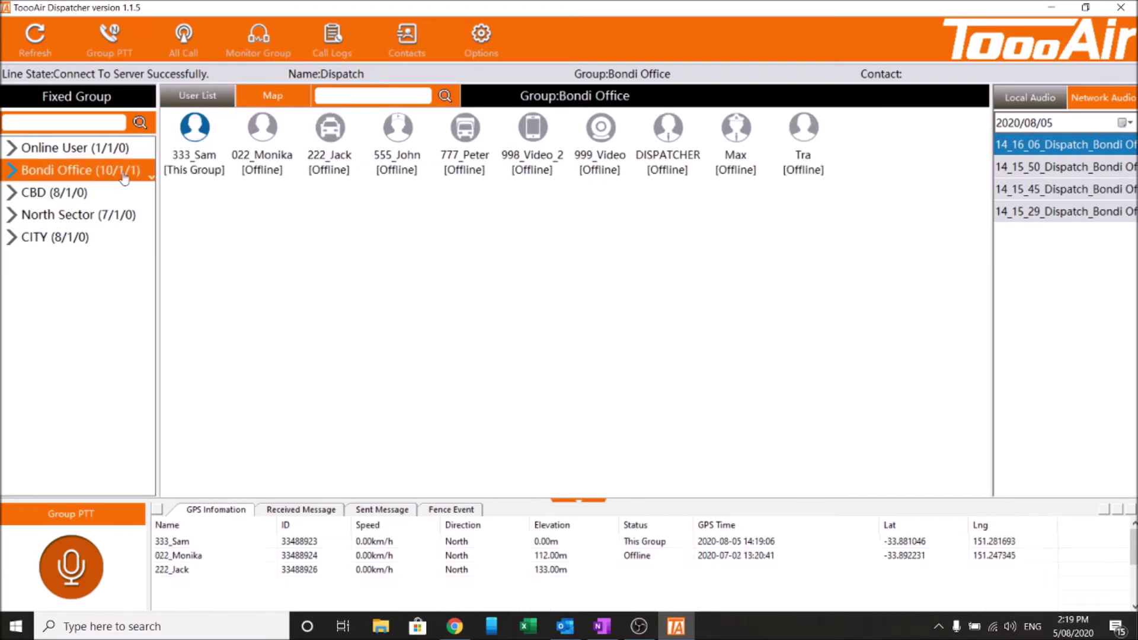
left_click(112, 217)
Select CITY and reorder it to second place, directly below Online User
left_click(101, 238)
left_click(101, 231)
left_click(102, 210)
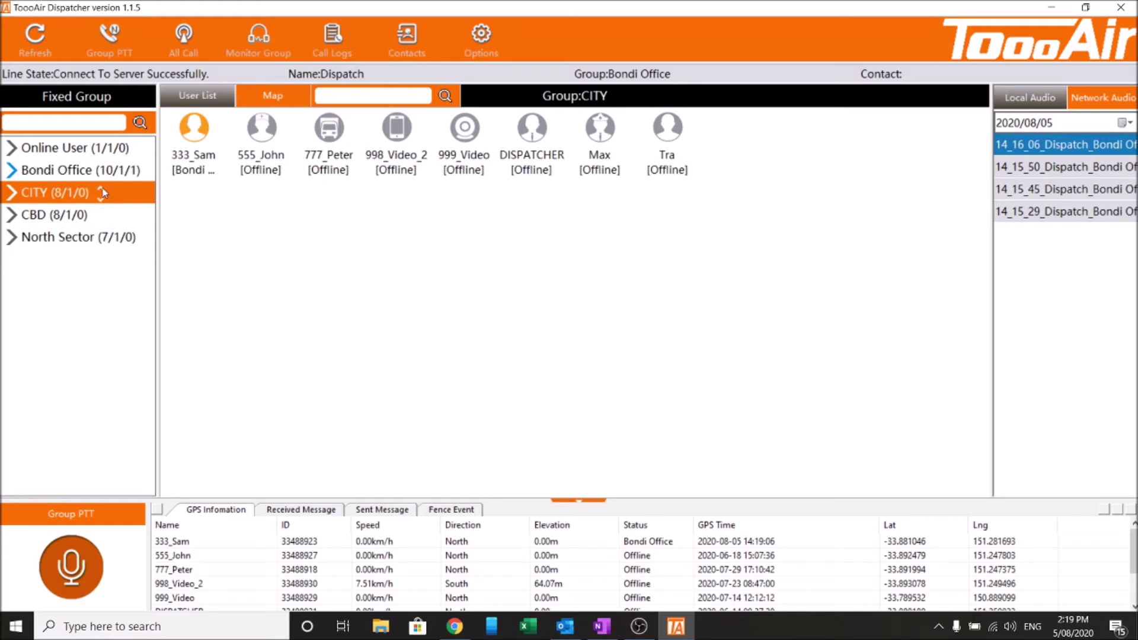
left_click(101, 187)
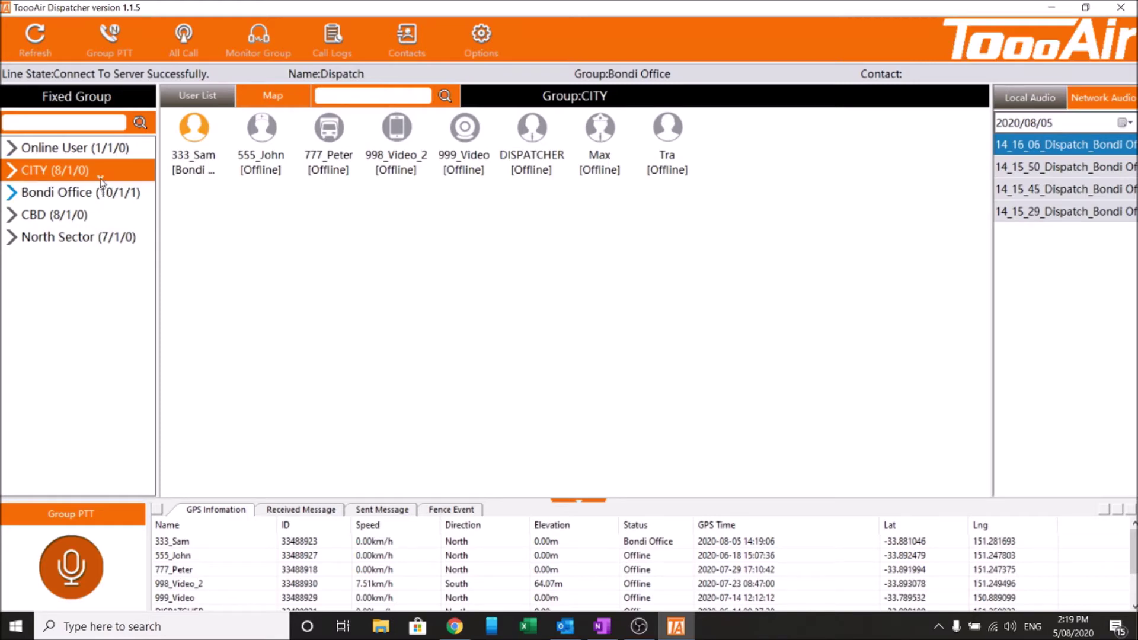
left_click(101, 192)
left_click(101, 198)
left_click(101, 213)
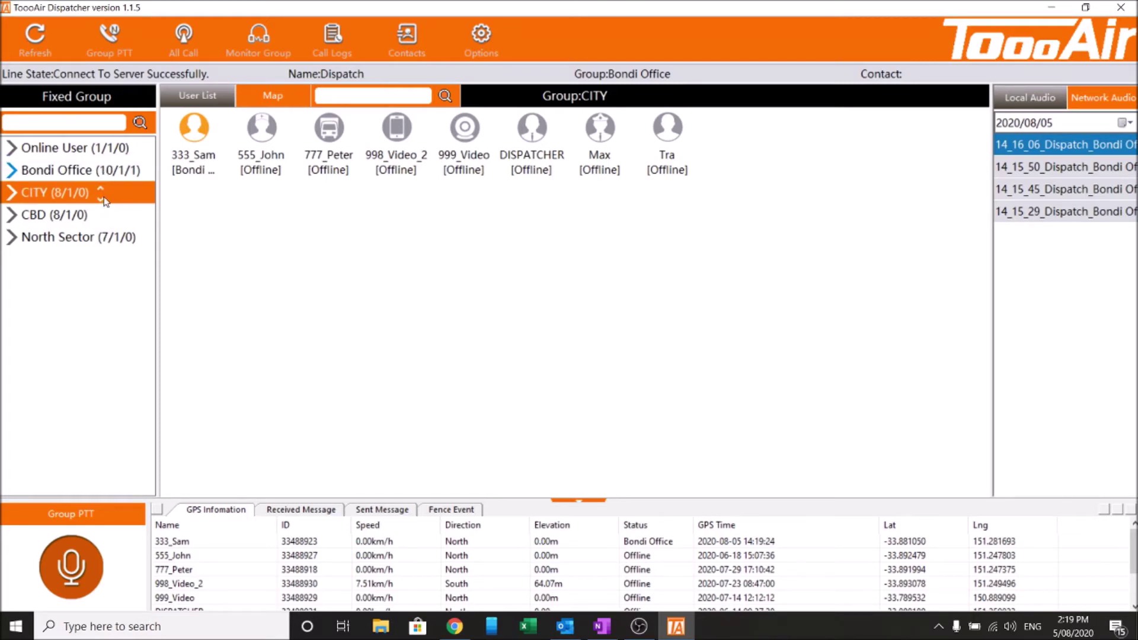
left_click(100, 189)
Open and dismiss the CITY group's actions menu, then select 333_Sam's GPS row
right_click(85, 181)
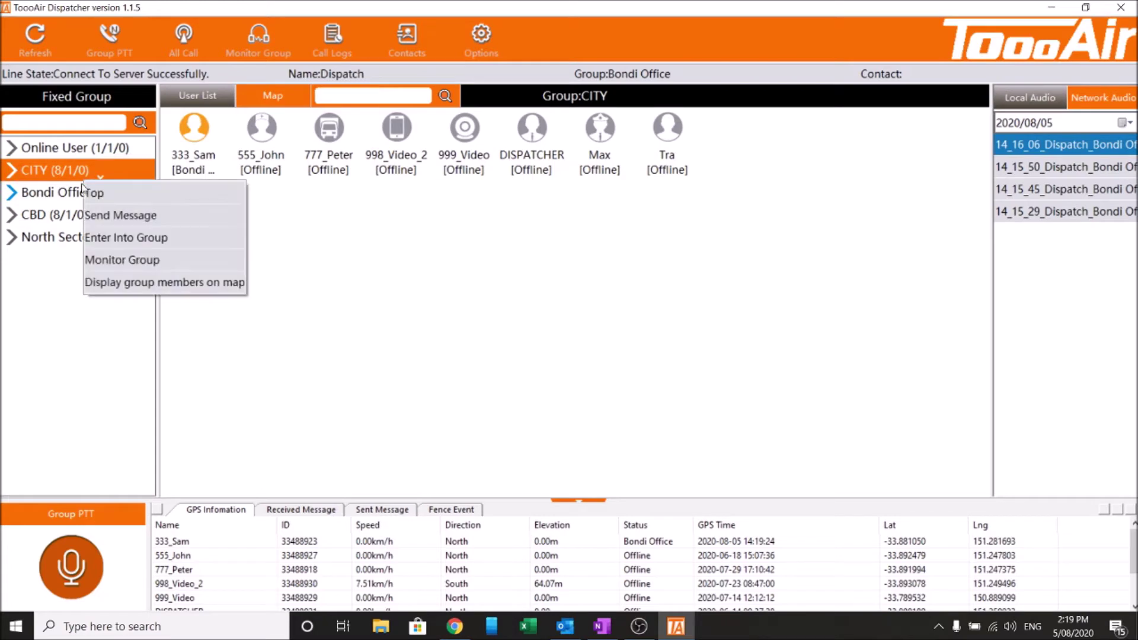
left_click(309, 381)
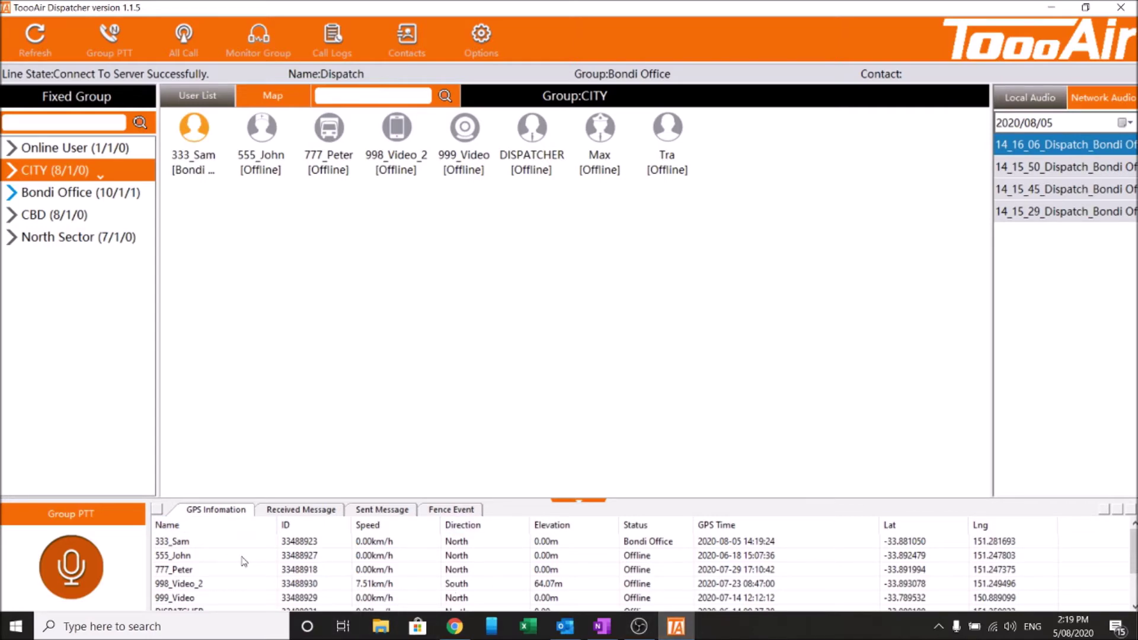
left_click(335, 547)
left_click(383, 554)
left_click(396, 546)
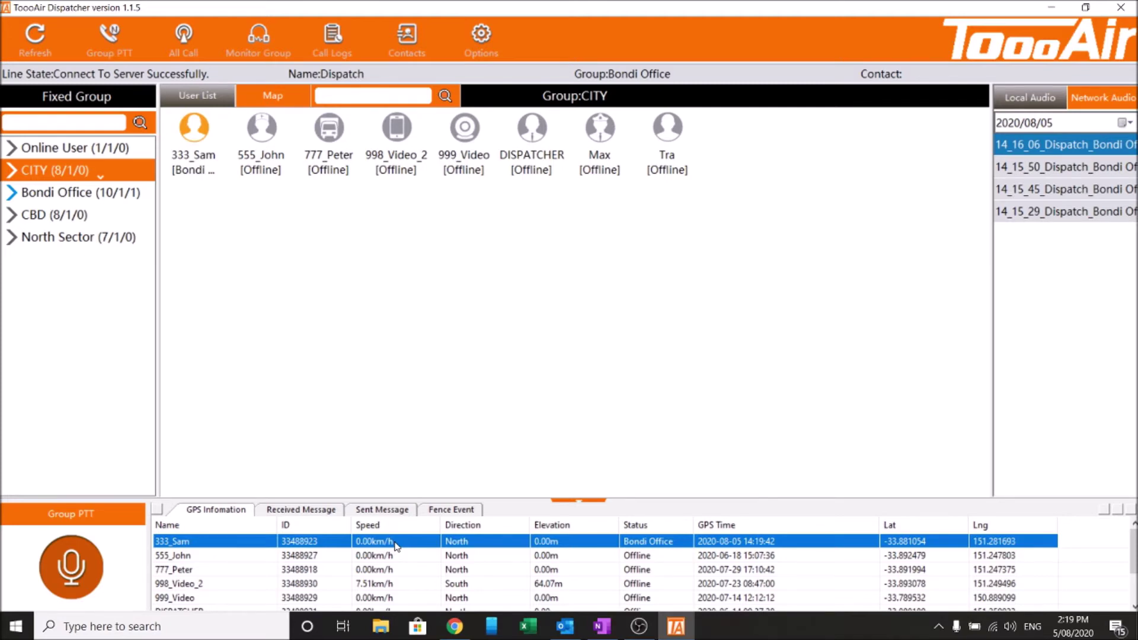
left_click(458, 559)
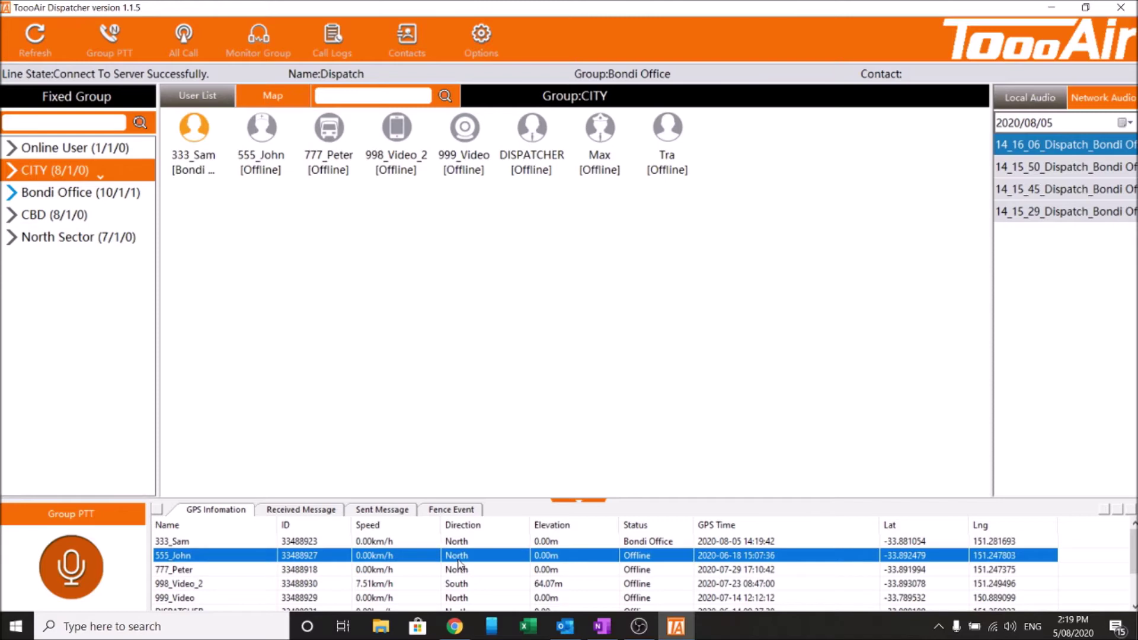
left_click(491, 543)
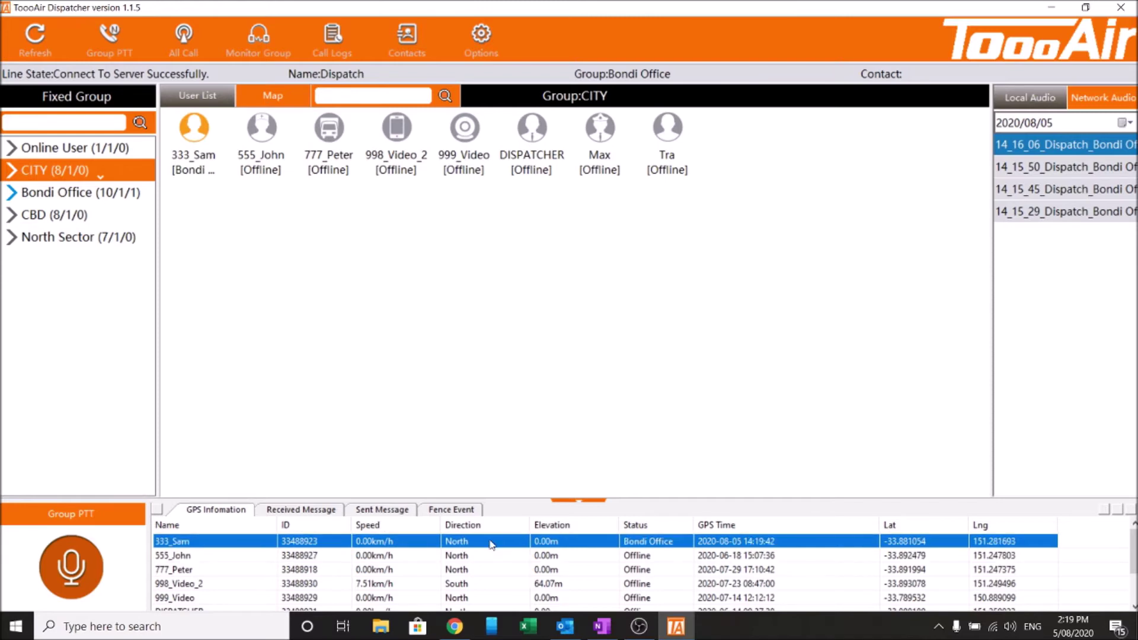
left_click(486, 559)
left_click(490, 543)
left_click(555, 557)
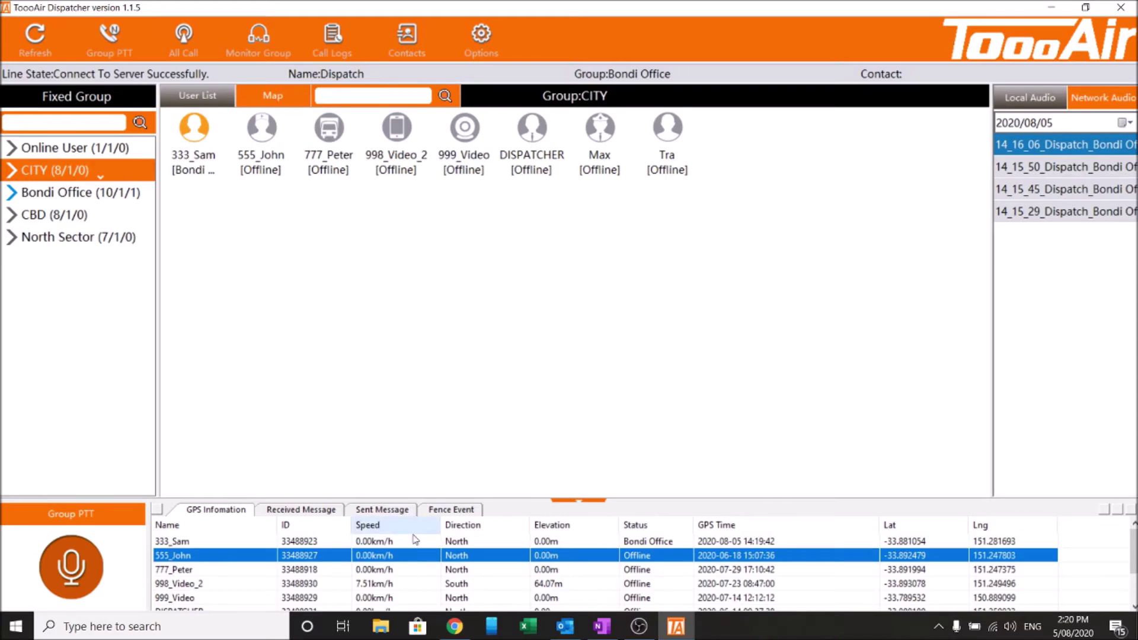
left_click(784, 541)
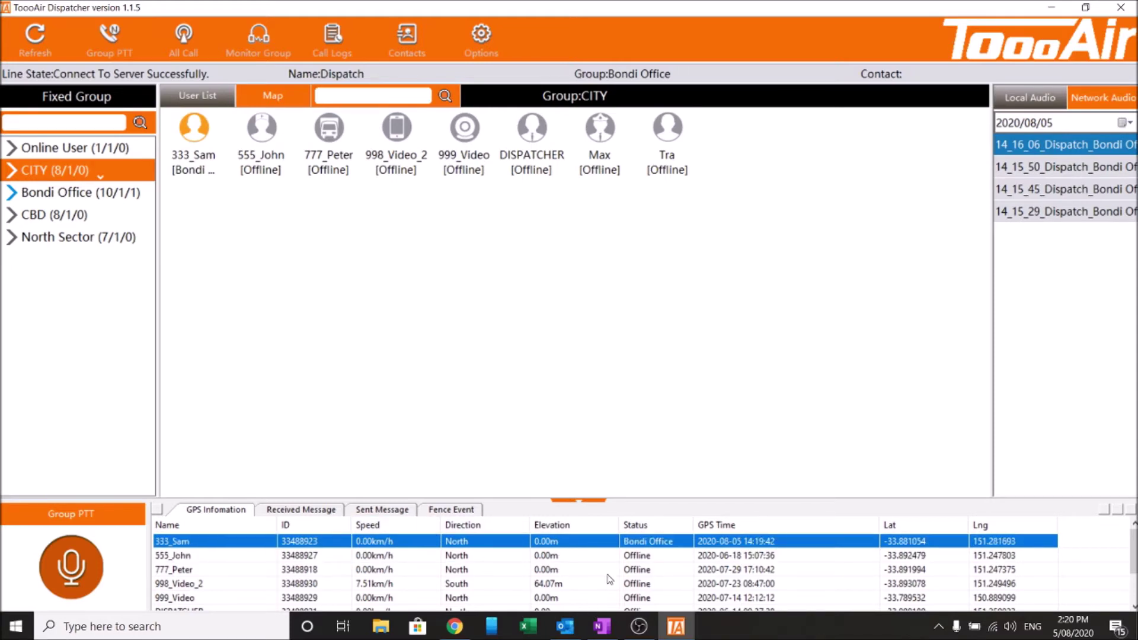
left_click(634, 558)
left_click(691, 543)
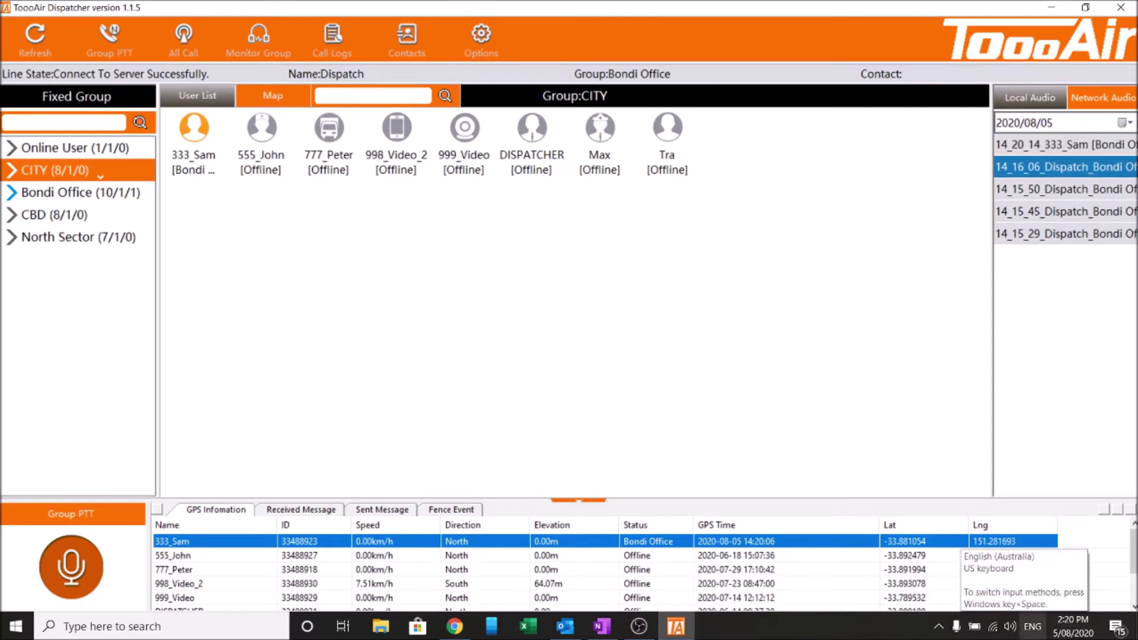
left_click(333, 514)
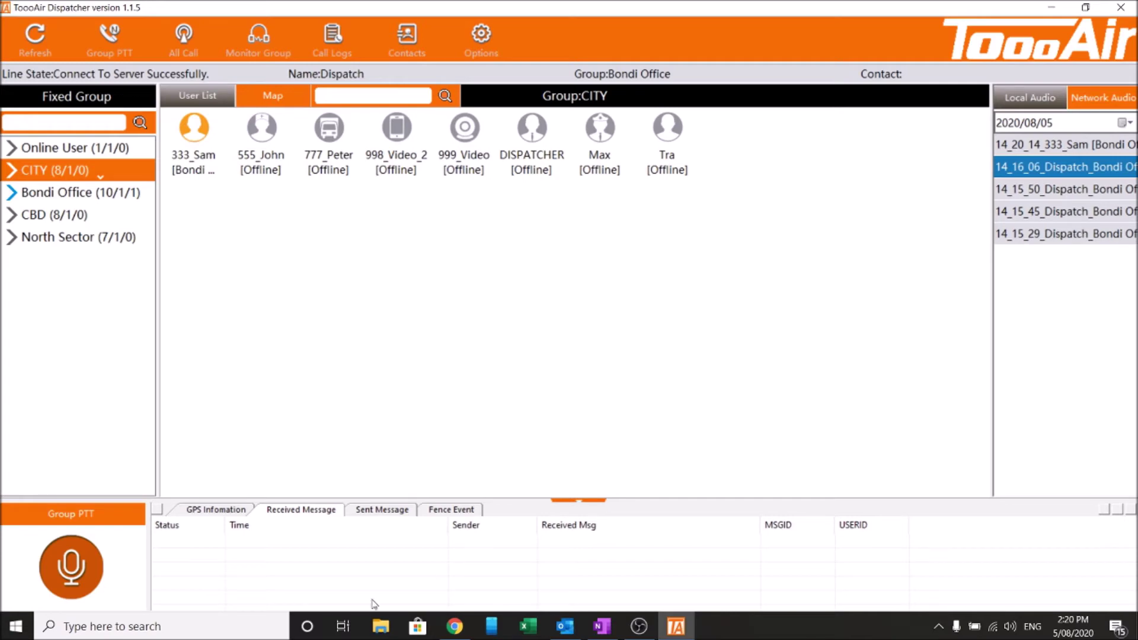
left_click(383, 509)
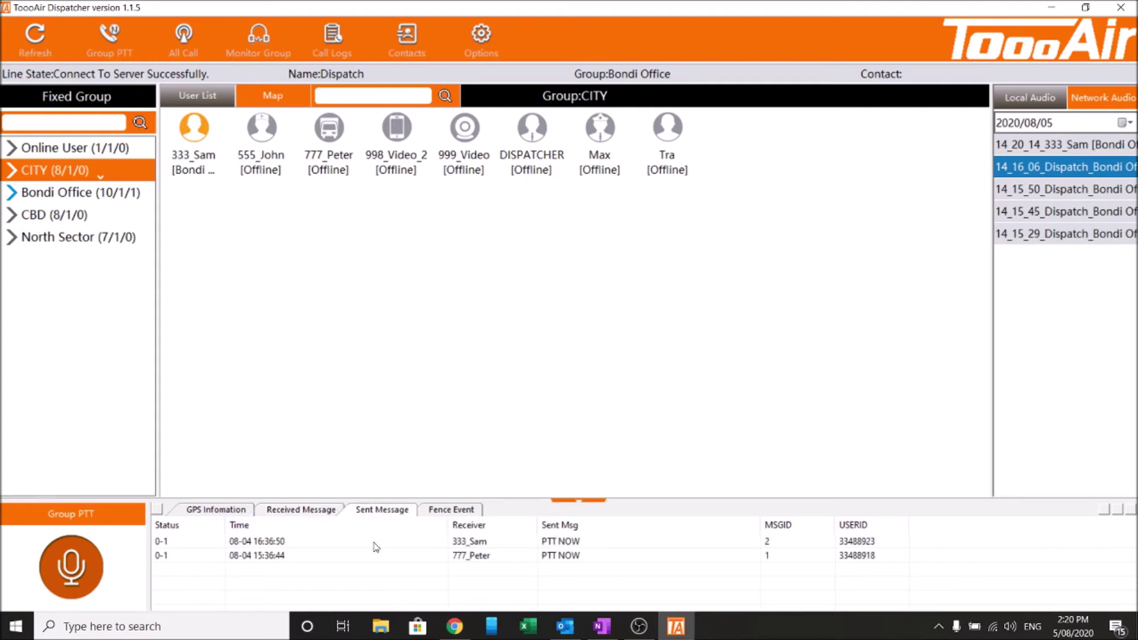
left_click(451, 509)
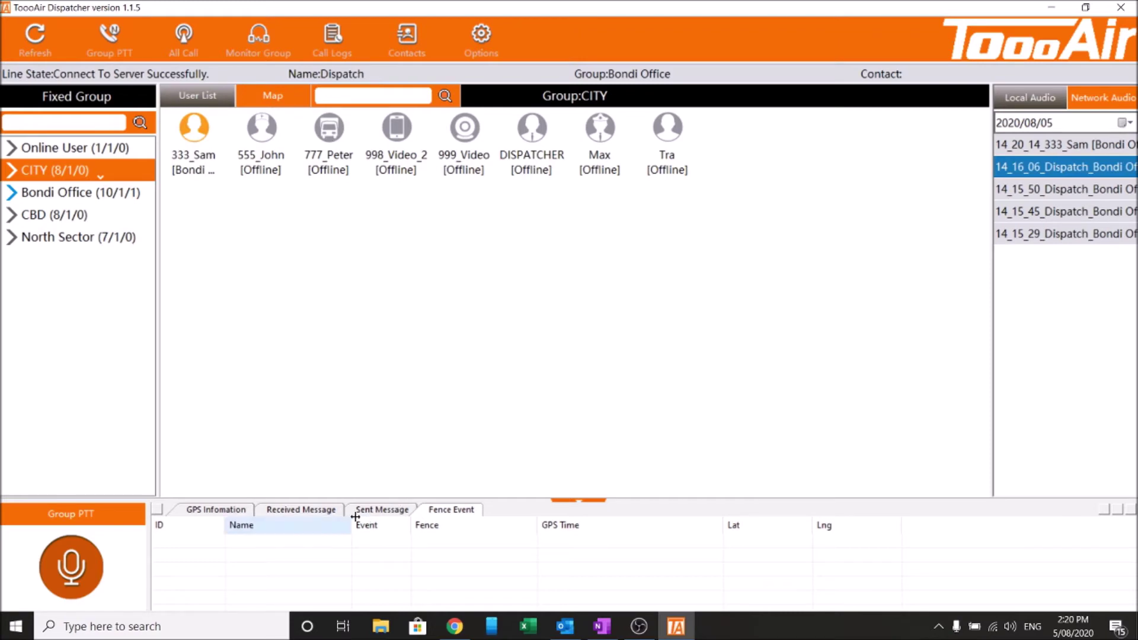
left_click(211, 509)
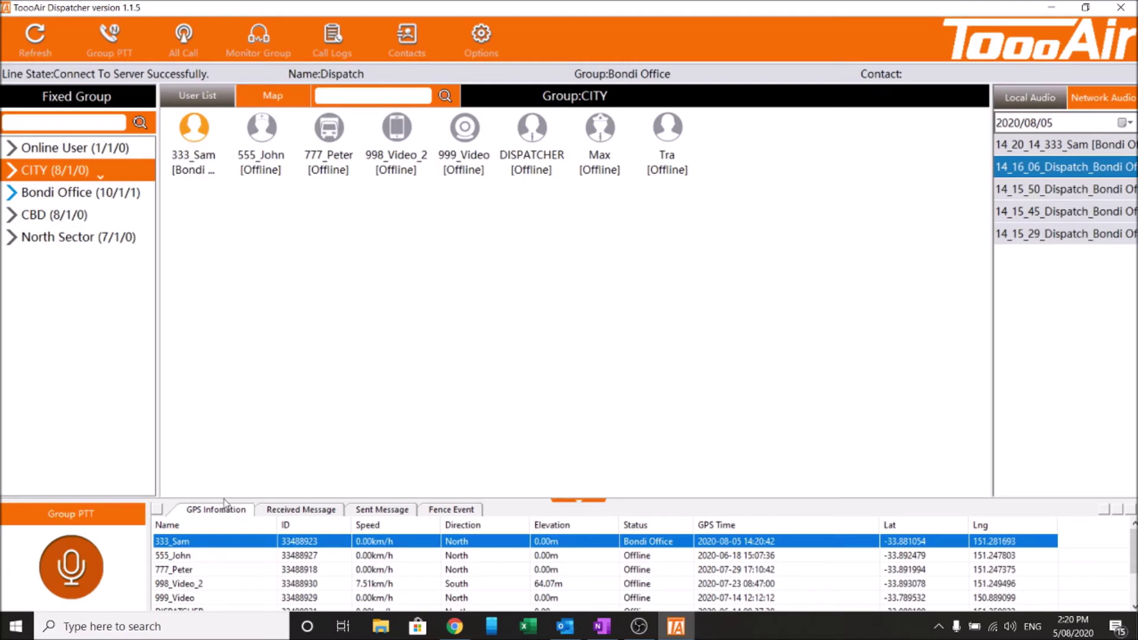
left_click(302, 363)
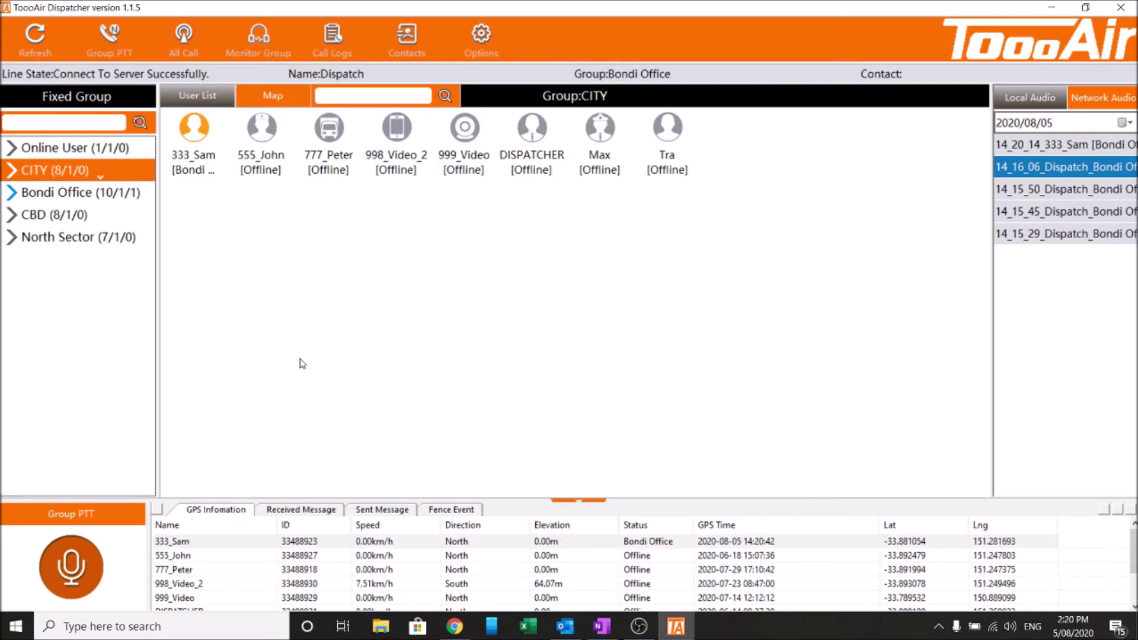
Show Bondi Office's members, select 333_Sam, and open its context menu
left_click(74, 194)
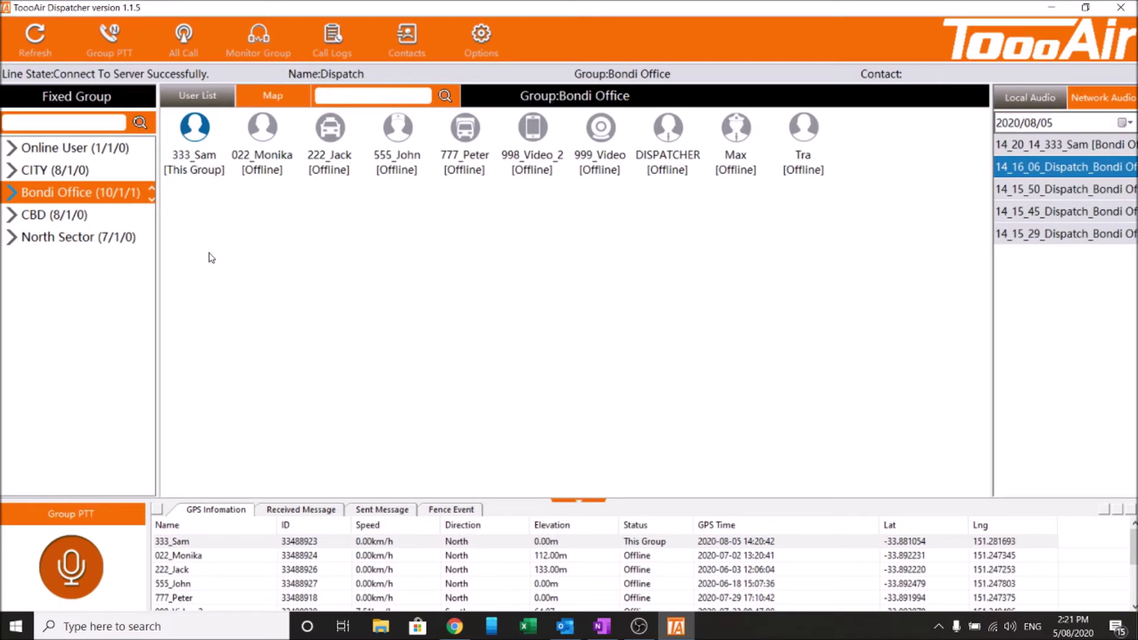
left_click(192, 125)
left_click(199, 145)
right_click(200, 145)
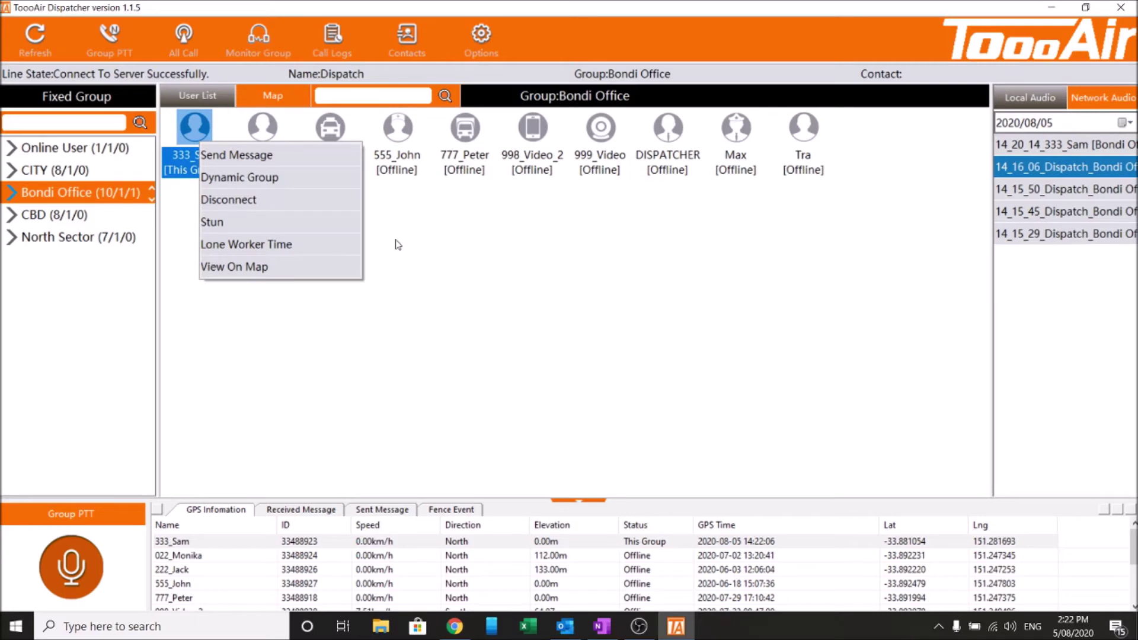
left_click(361, 391)
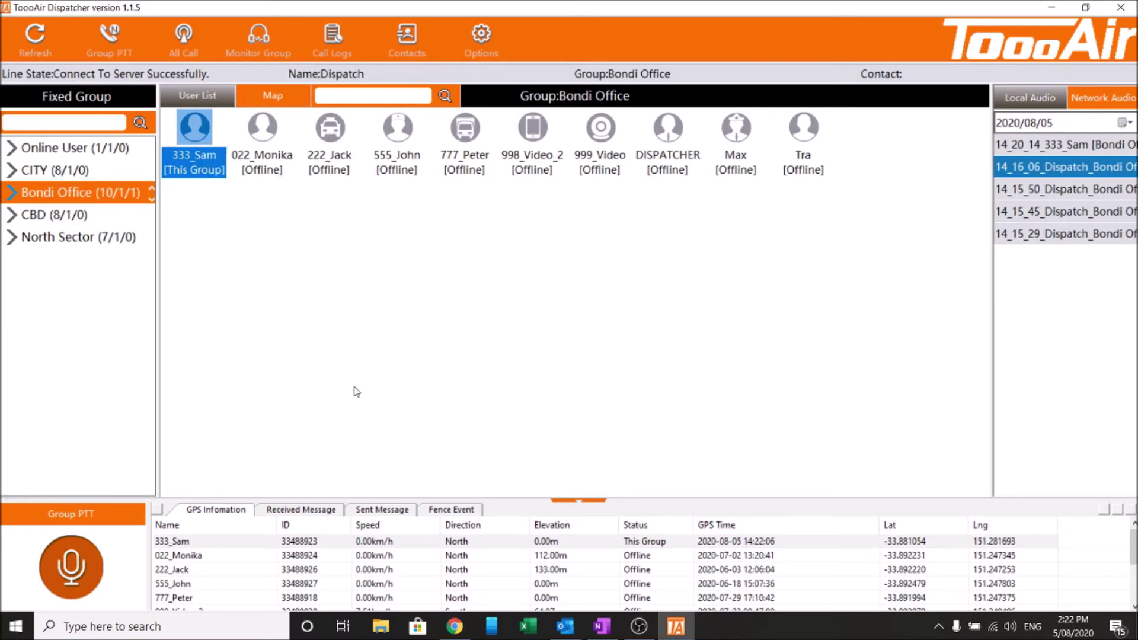
right_click(199, 142)
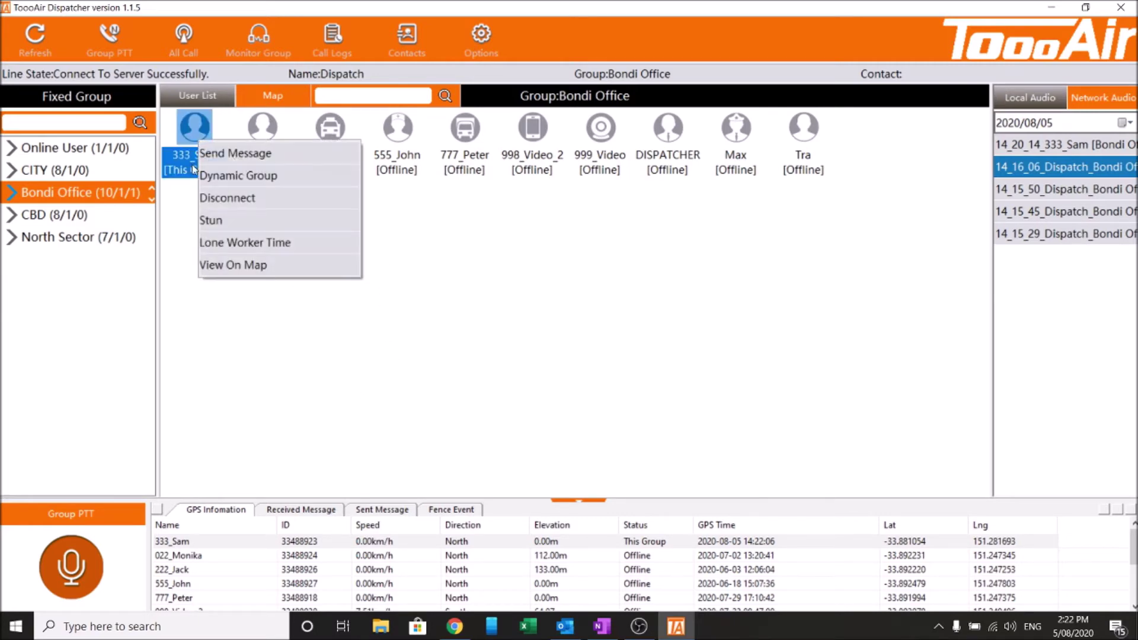
left_click(237, 176)
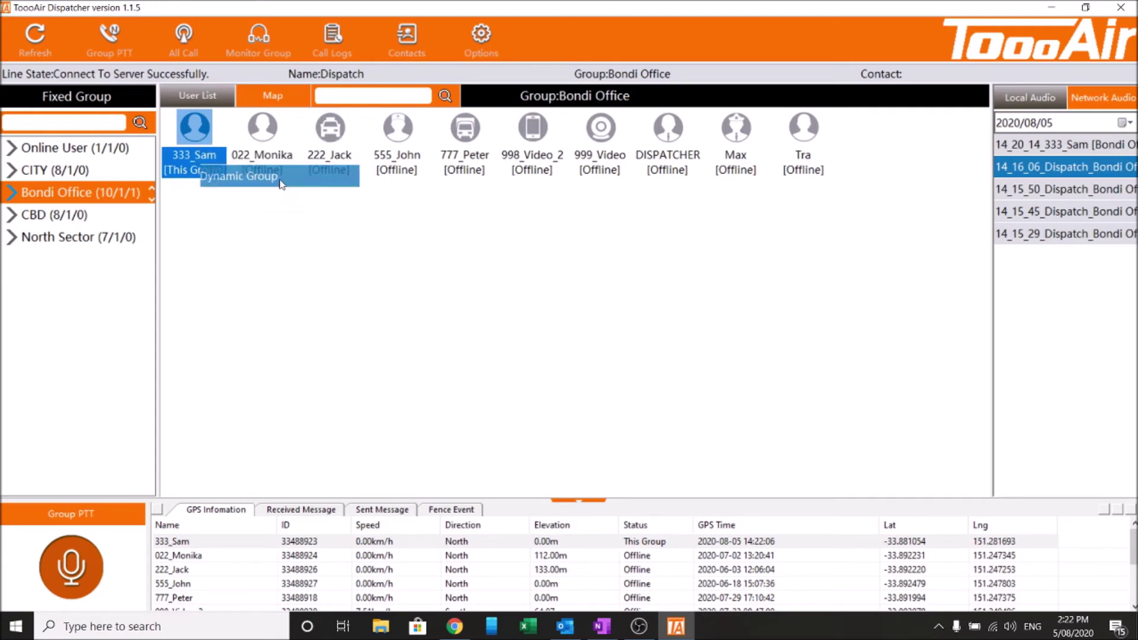
left_click(447, 423)
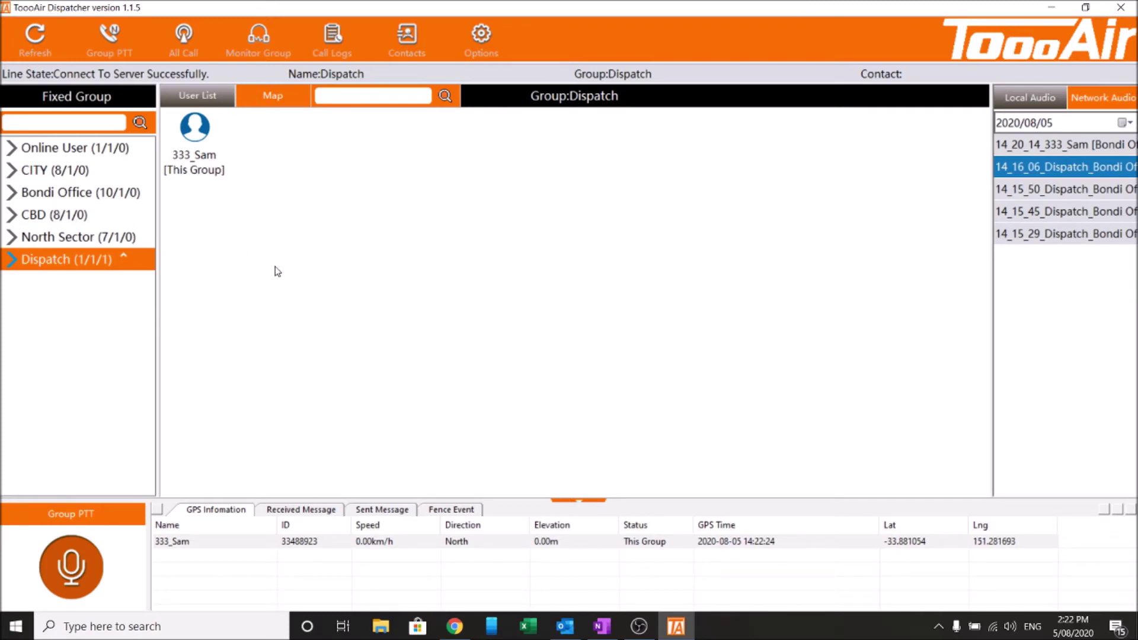
left_click(62, 191)
right_click(64, 193)
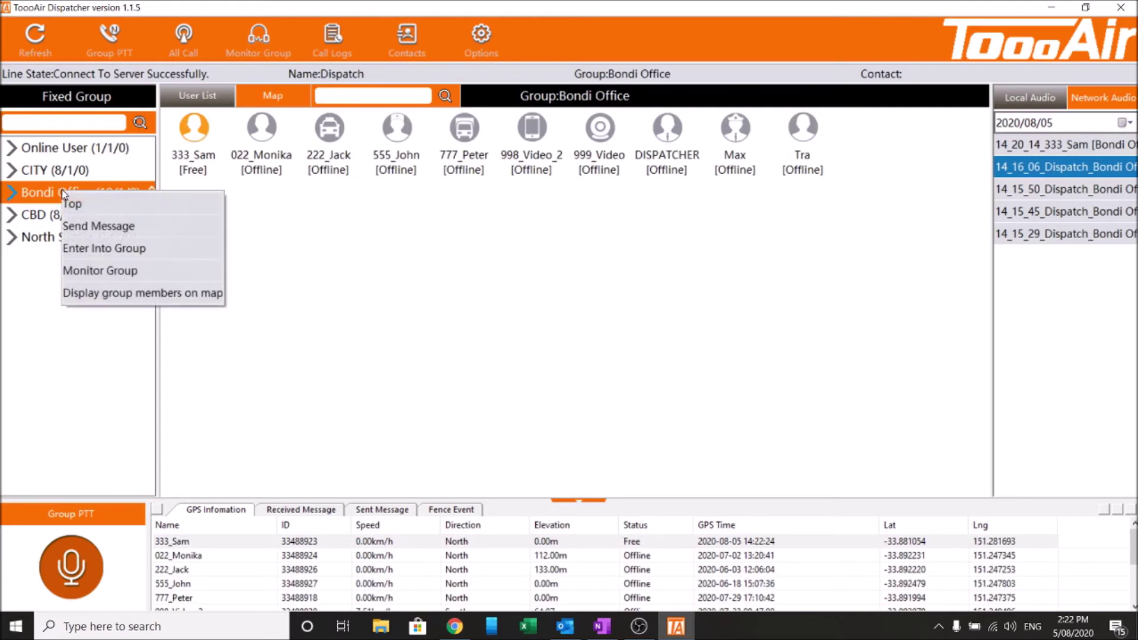
left_click(197, 260)
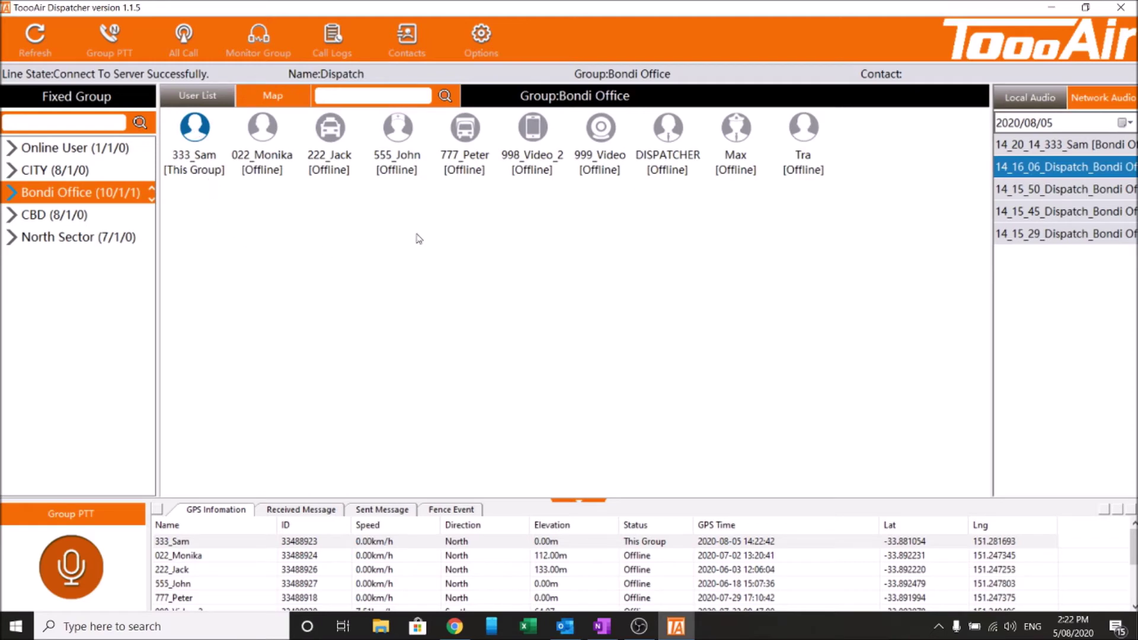
left_click(481, 35)
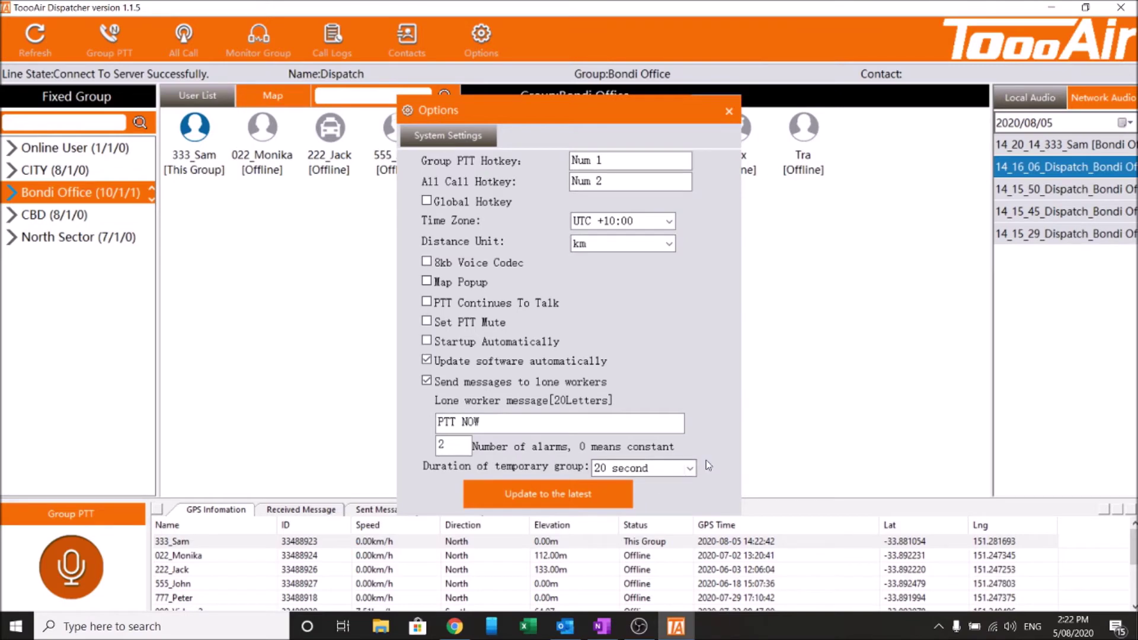
left_click_drag(520, 124, 597, 123)
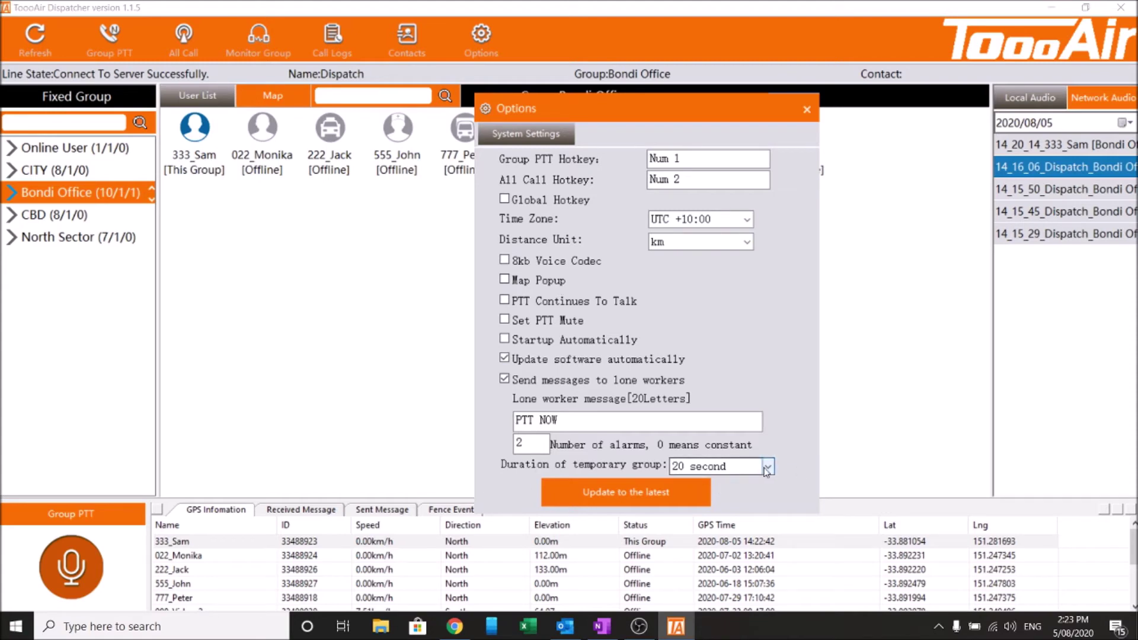
left_click(807, 110)
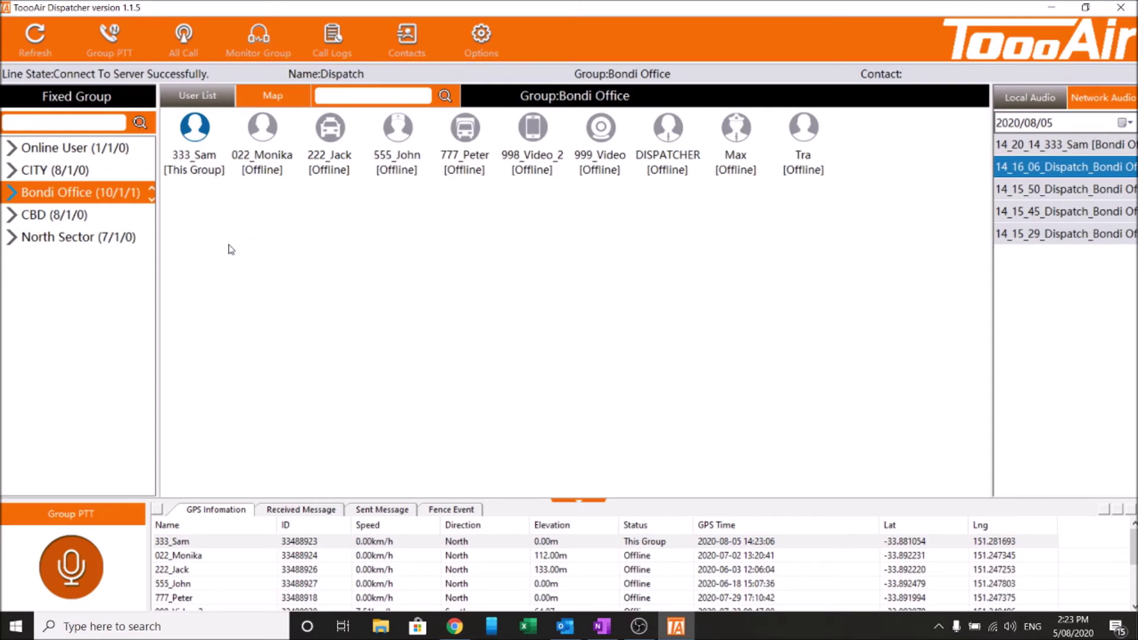
left_click_drag(200, 204, 537, 124)
left_click_drag(175, 214, 409, 134)
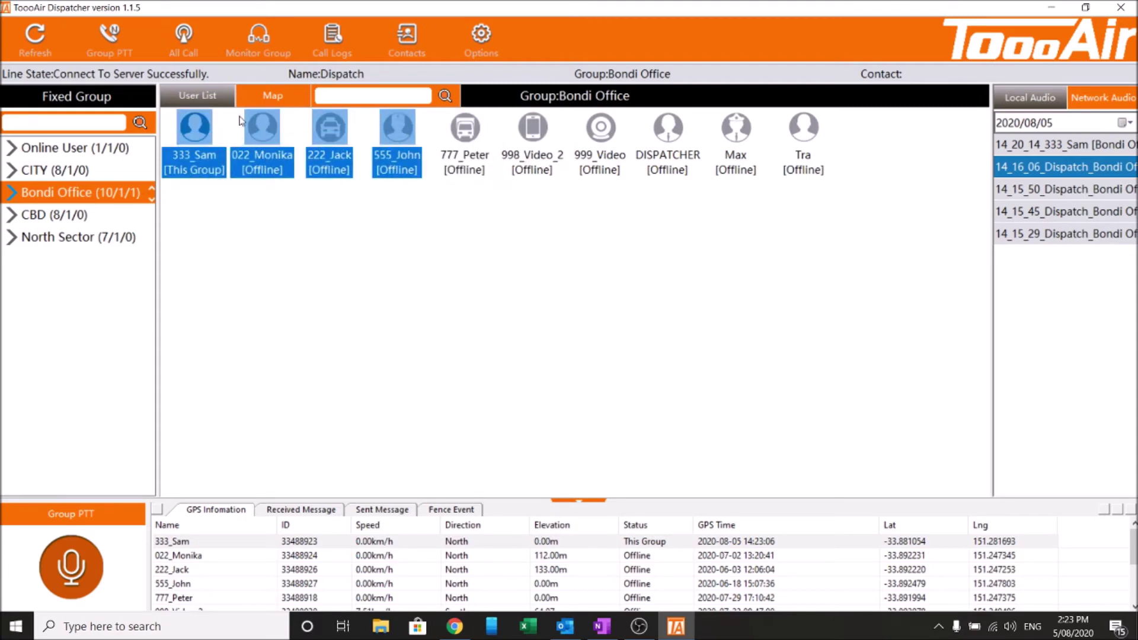
left_click(223, 246)
left_click_drag(160, 236, 407, 111)
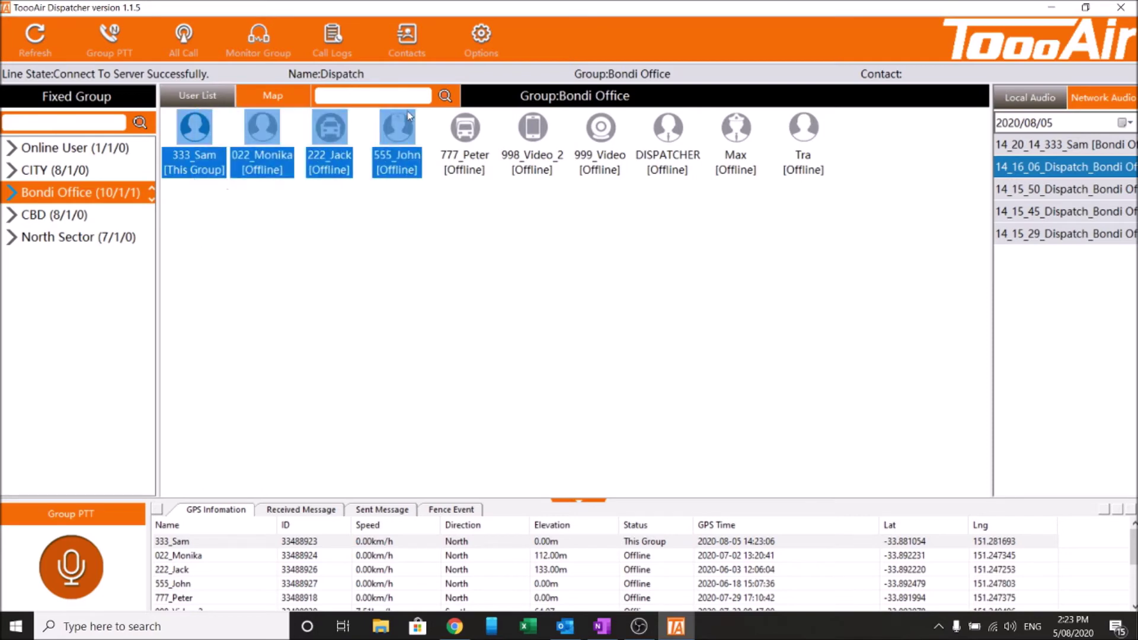
right_click(199, 129)
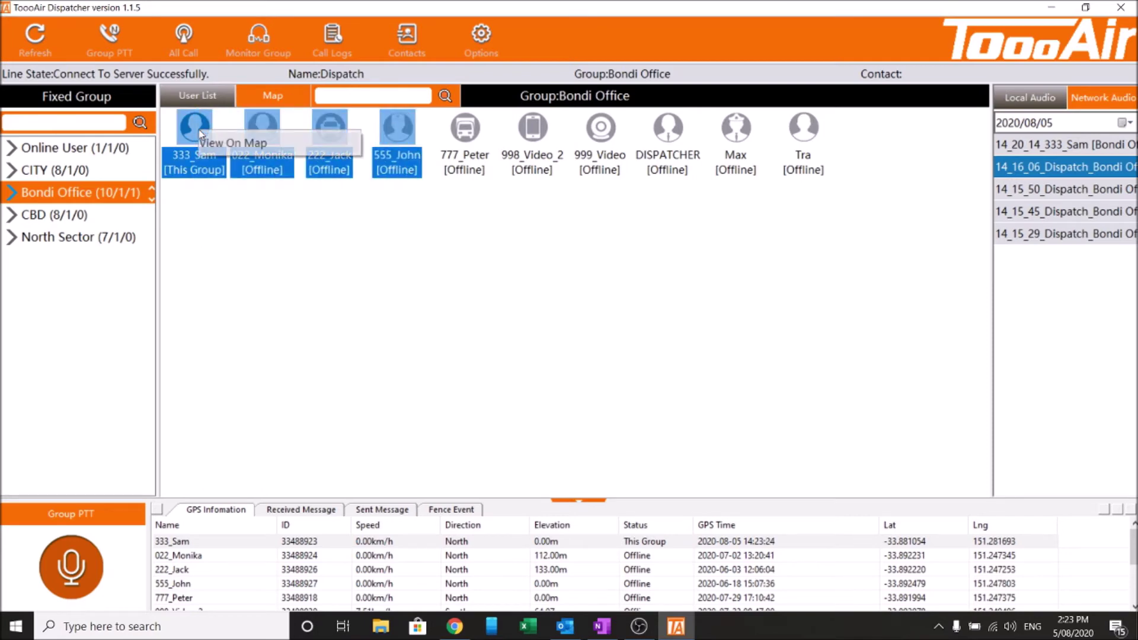
left_click(217, 267)
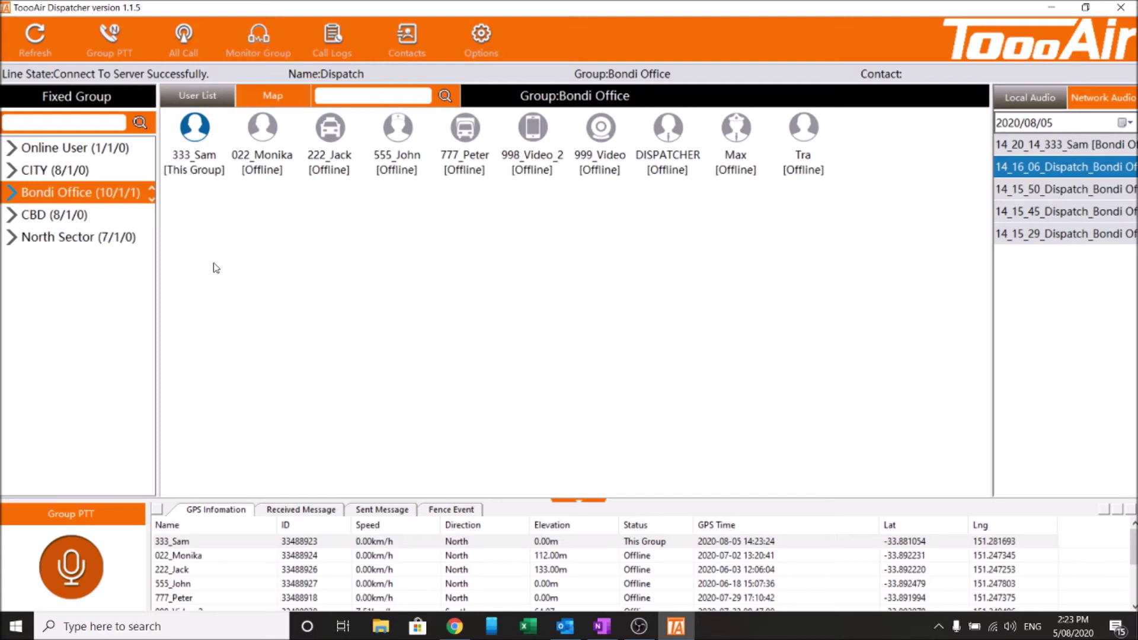
Open and close Bondi Office's group menu, cycle through the groups, and end on CITY
right_click(58, 190)
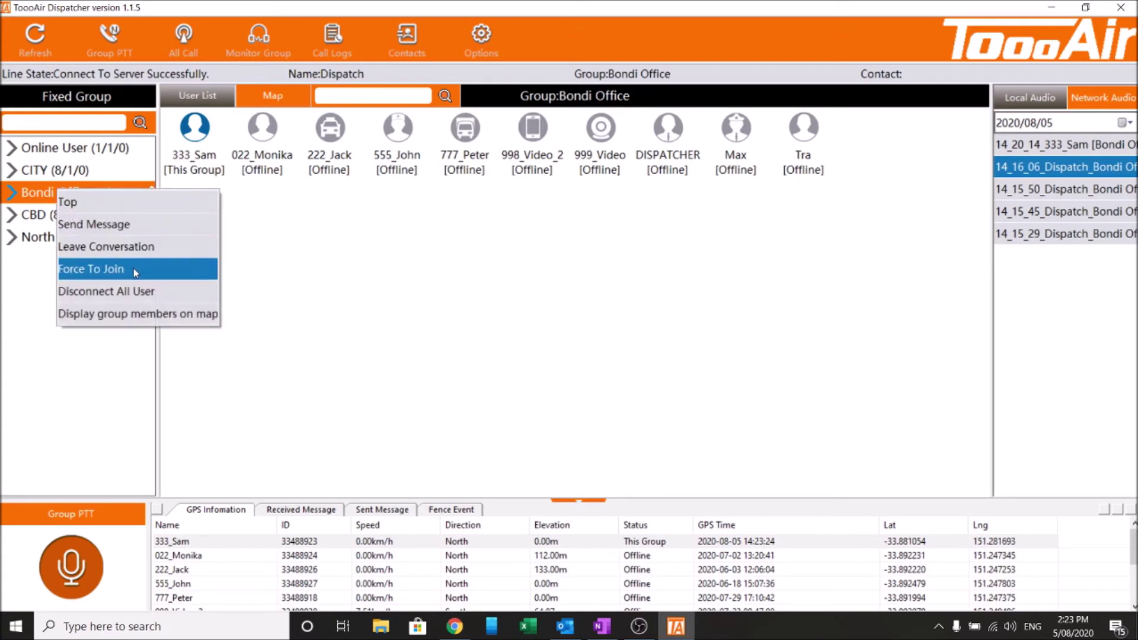
left_click(487, 335)
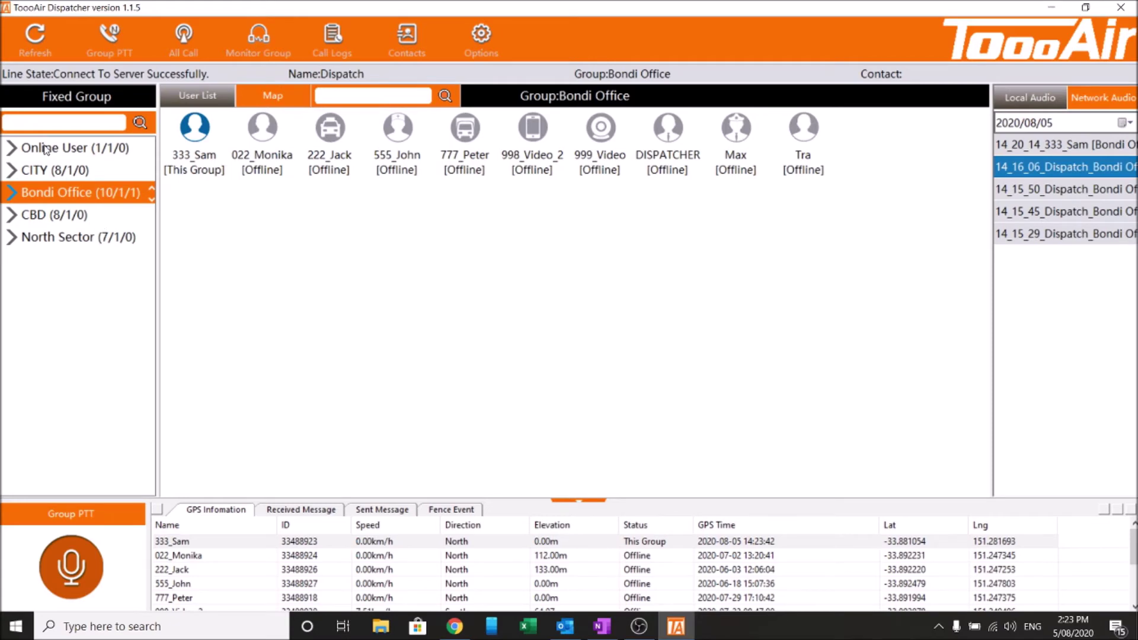
left_click(46, 177)
left_click(57, 209)
left_click(64, 193)
left_click(72, 173)
left_click(73, 195)
left_click(87, 217)
left_click(87, 198)
left_click(42, 171)
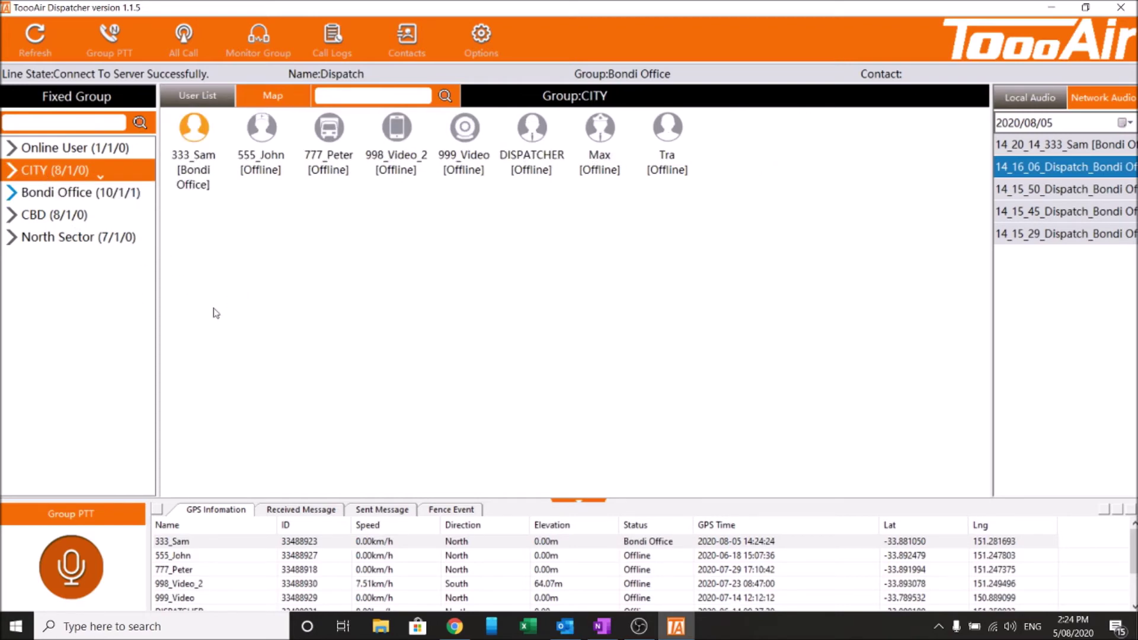
Enter the CITY group from its context menu, then reselect the online user
right_click(59, 175)
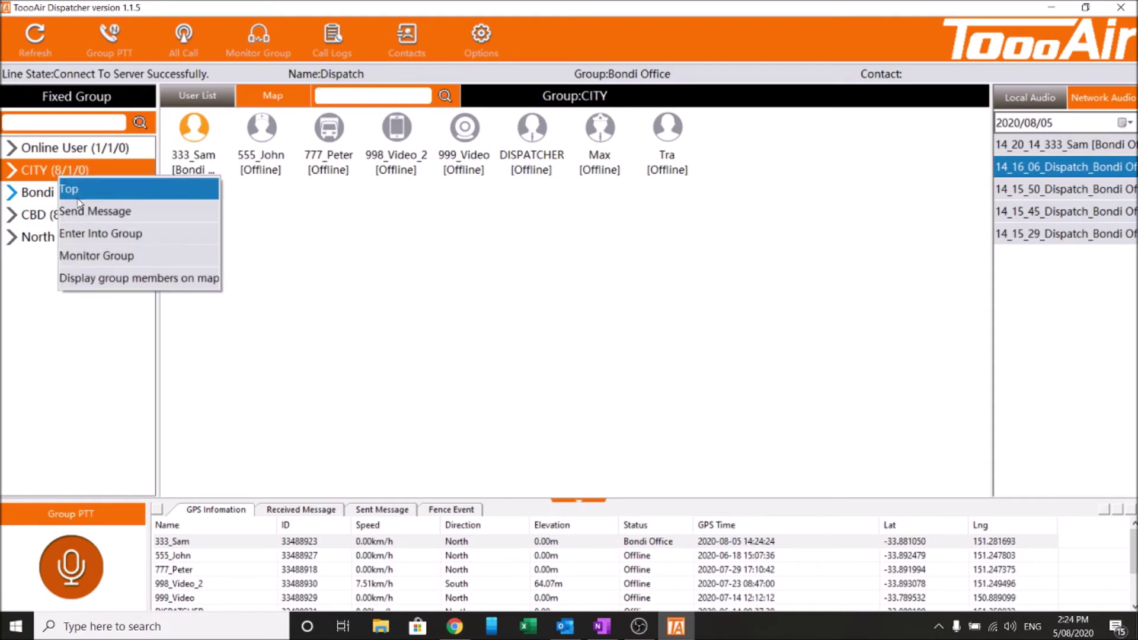
left_click(120, 233)
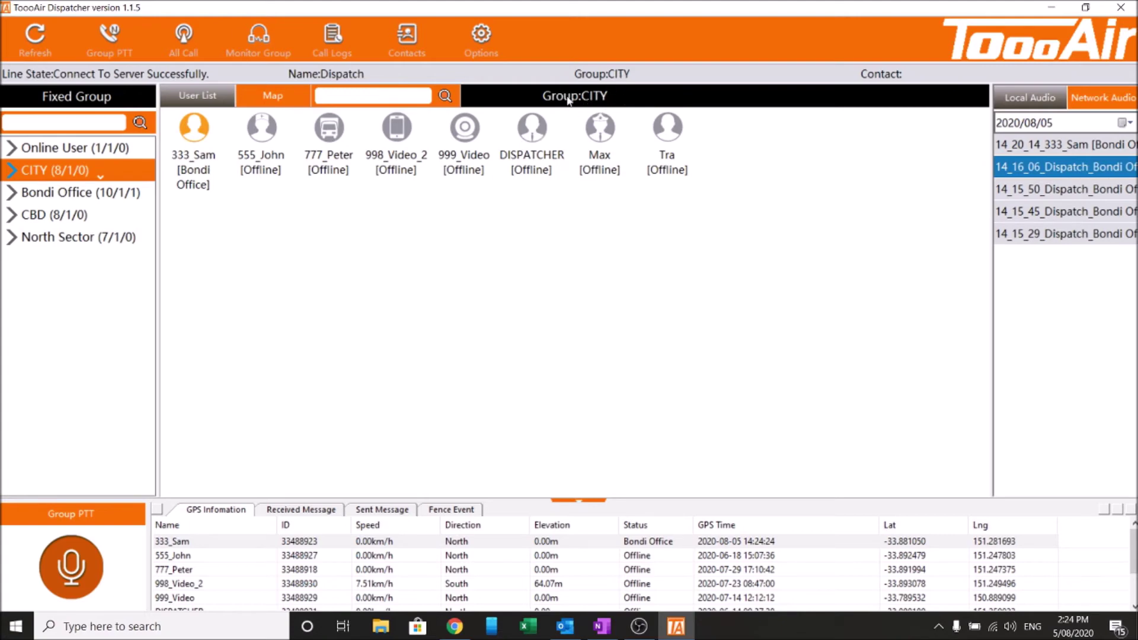
left_click(213, 164)
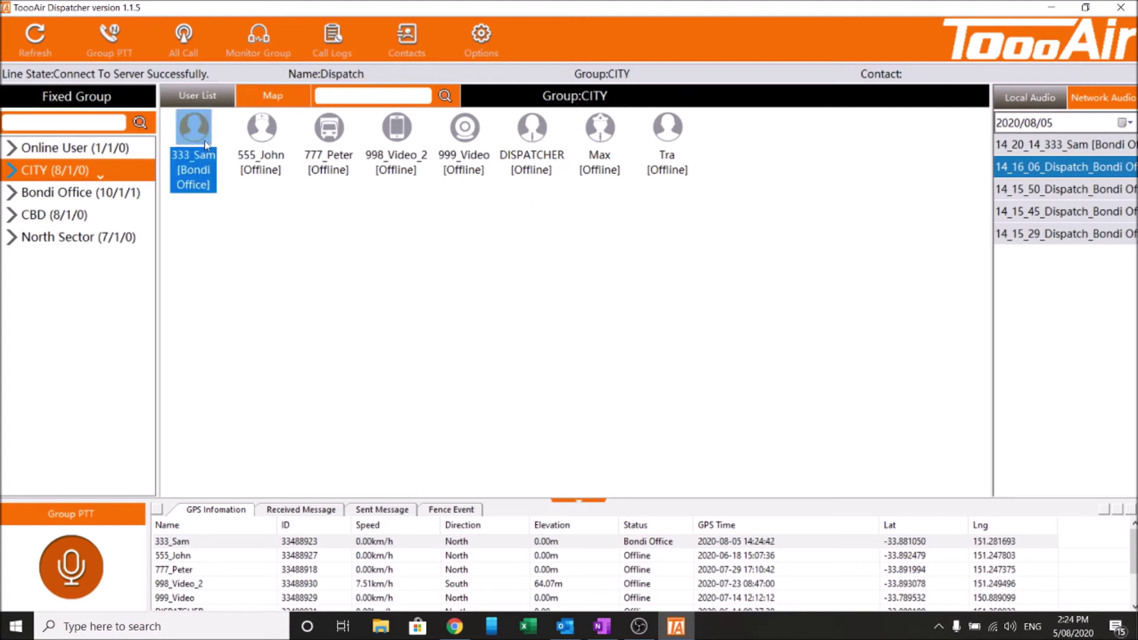
left_click(237, 214)
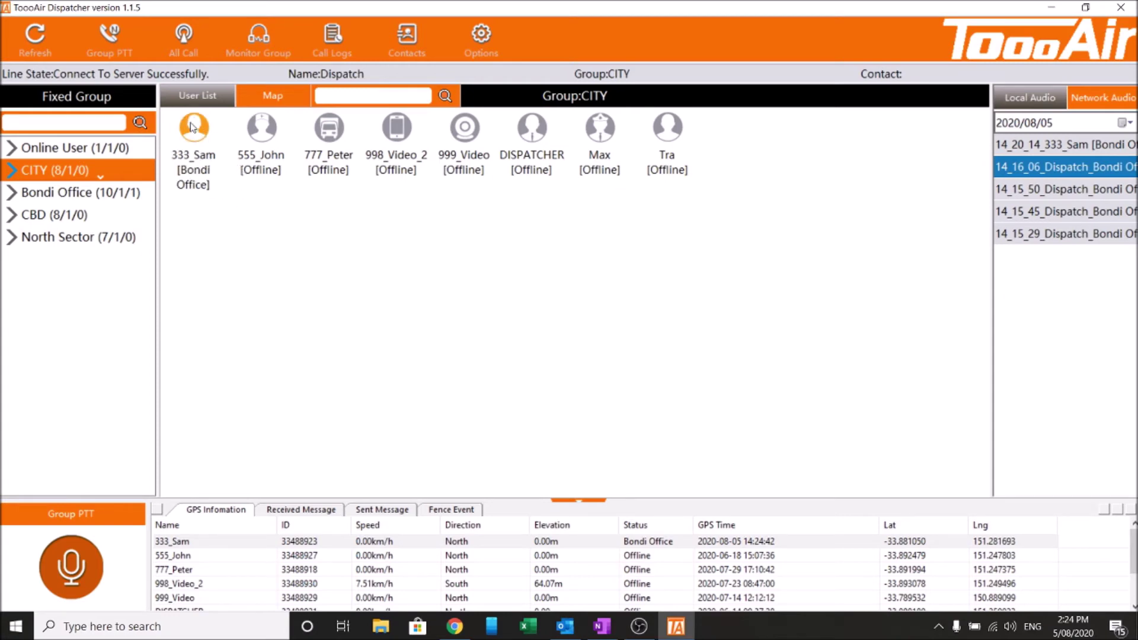
left_click(189, 196)
Force the online user into CITY, then press and release Group PTT to talk to CITY
right_click(205, 156)
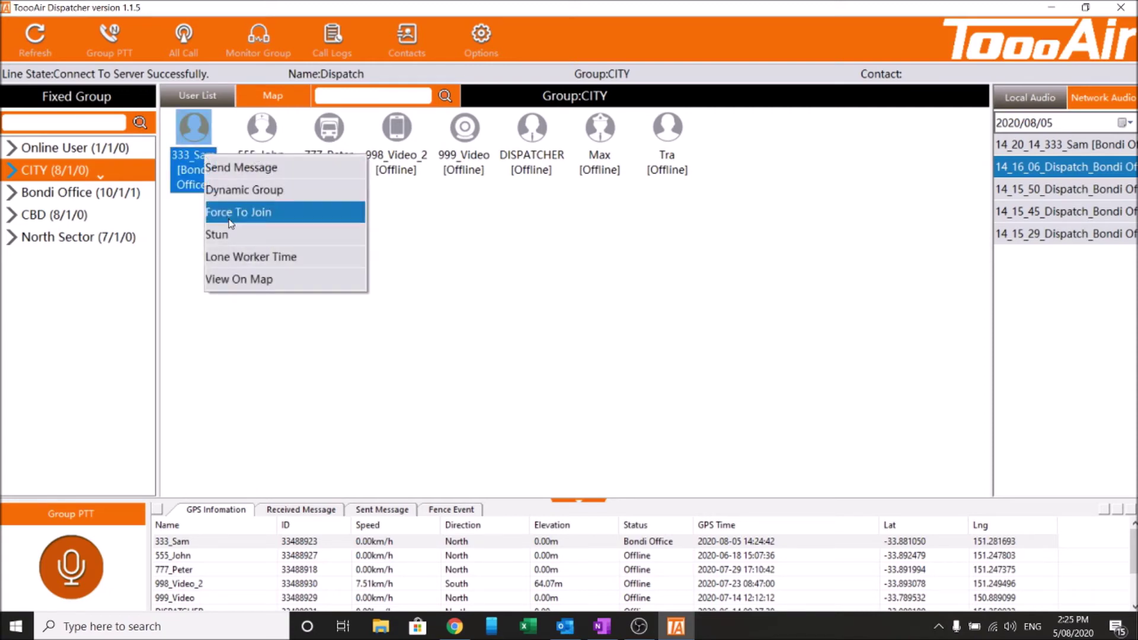
left_click(317, 212)
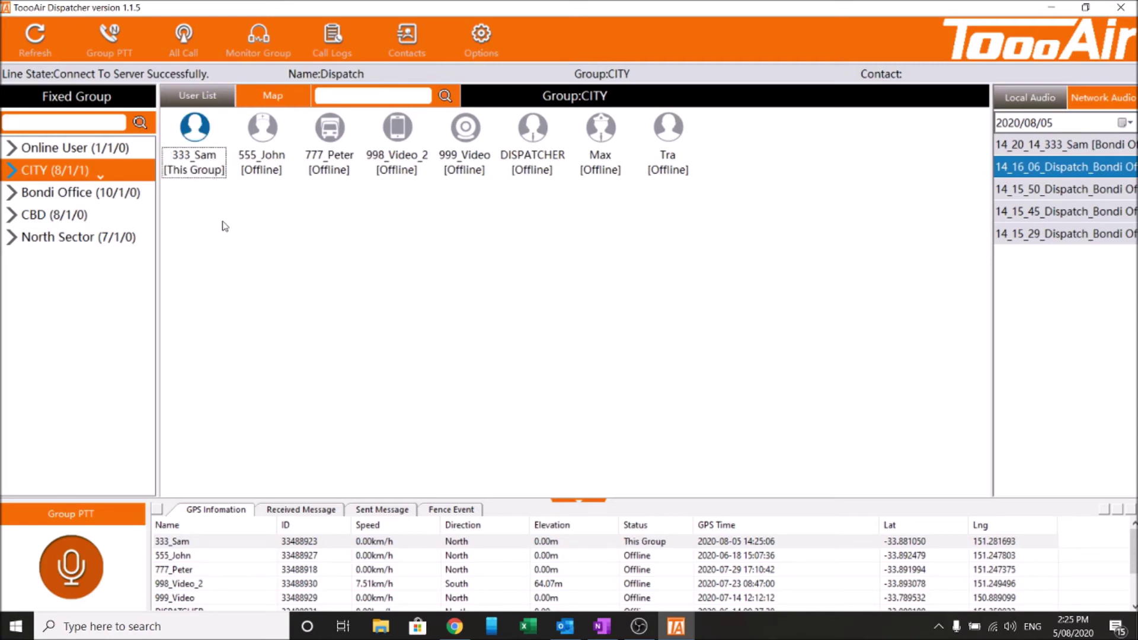
left_click(205, 175)
left_click(253, 248)
key("space")
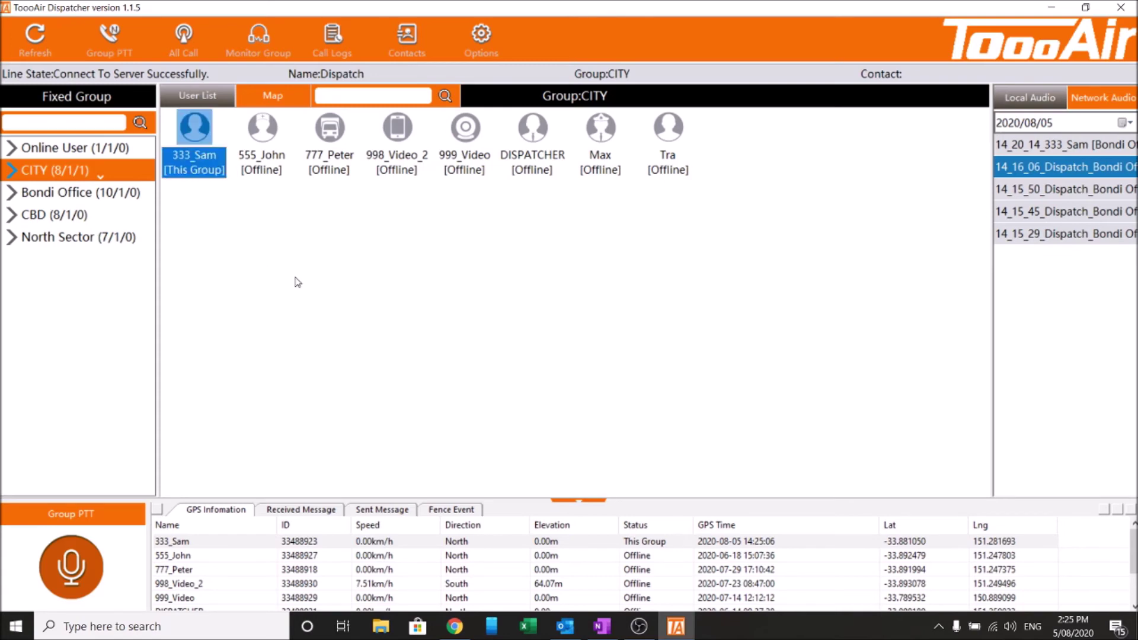
left_click(119, 37)
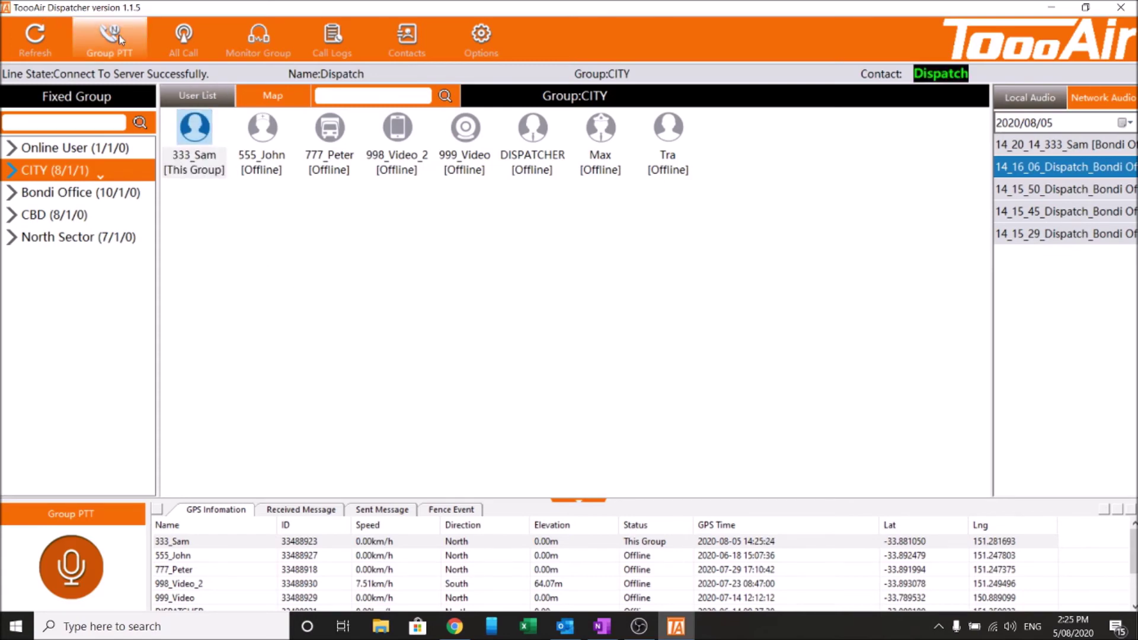
left_click(122, 40)
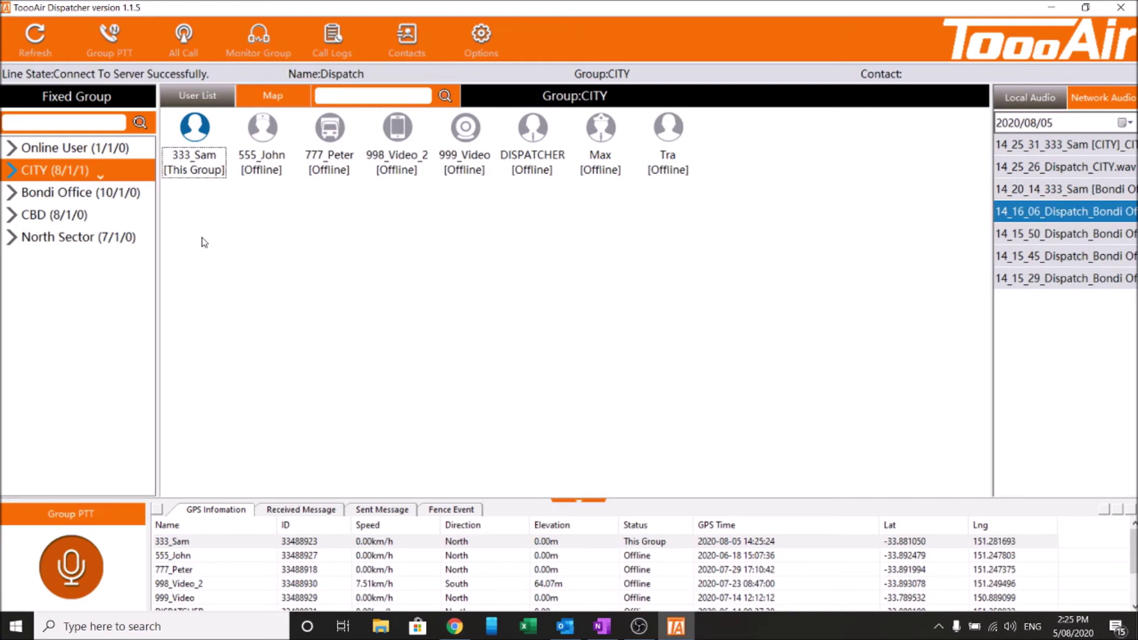
Browse the CBD and Bondi Office groups, then expand CITY to list its eight members
left_click(63, 218)
left_click(71, 195)
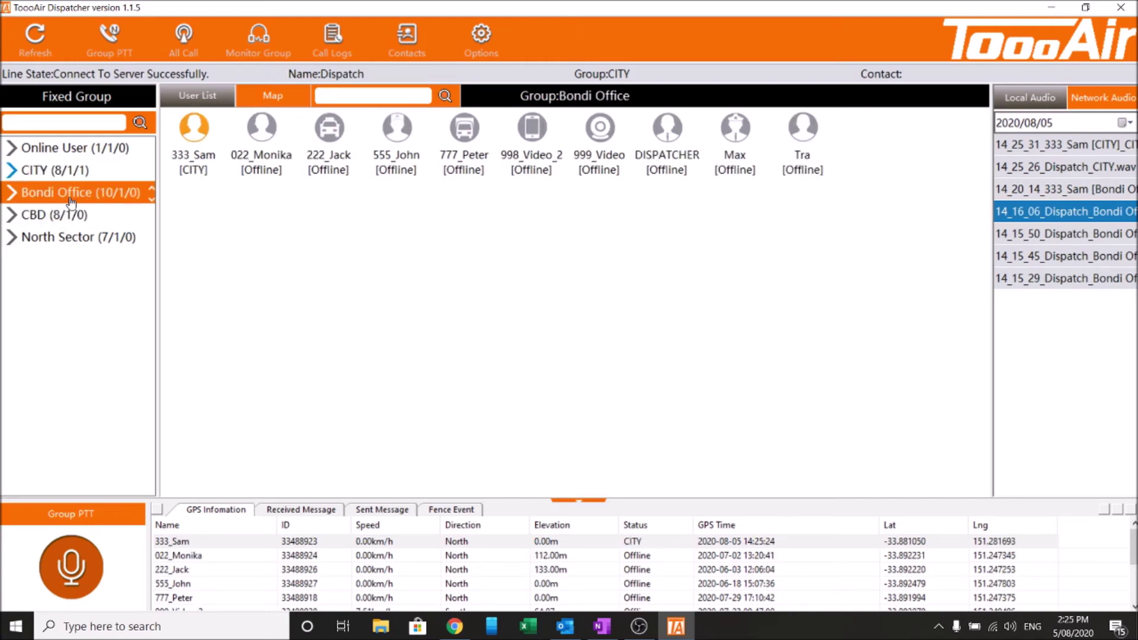
left_click(75, 177)
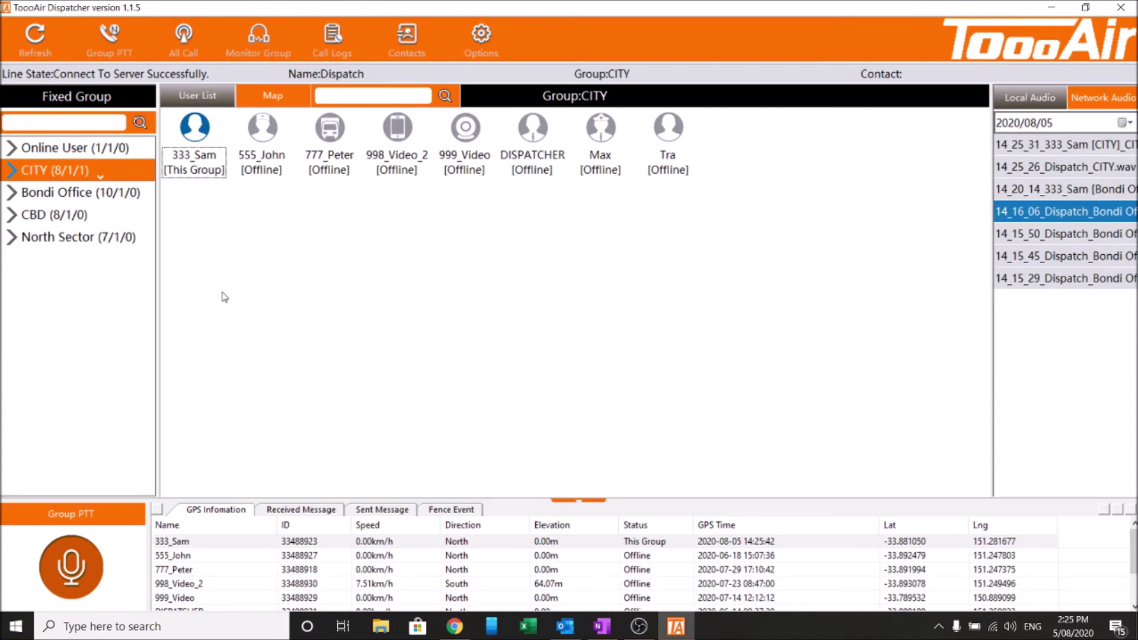
left_click(70, 194)
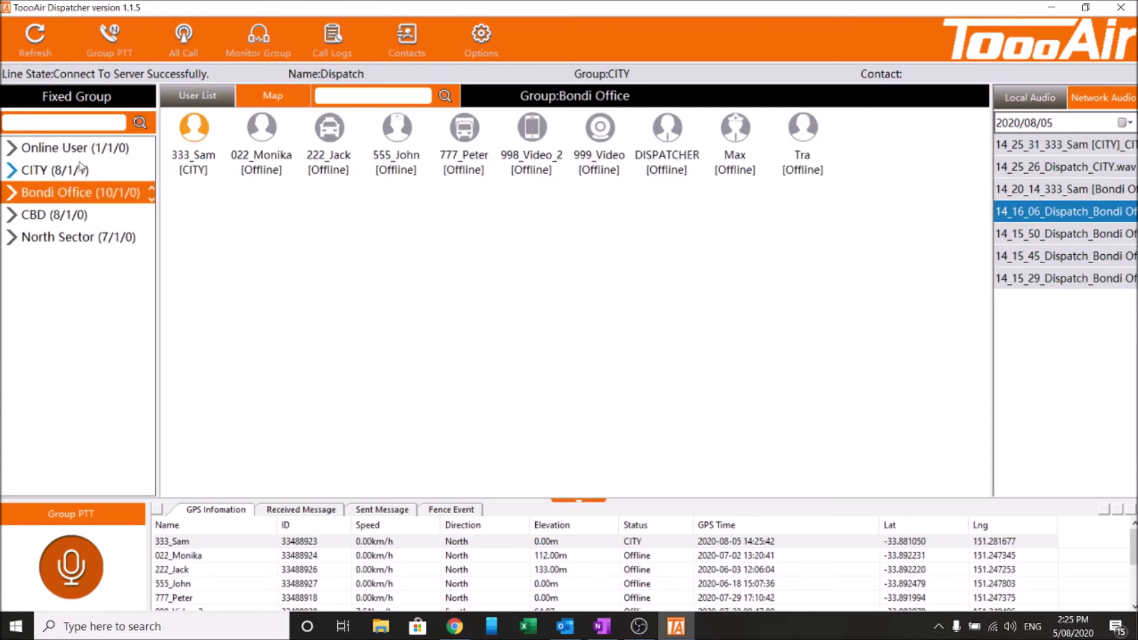
left_click(81, 168)
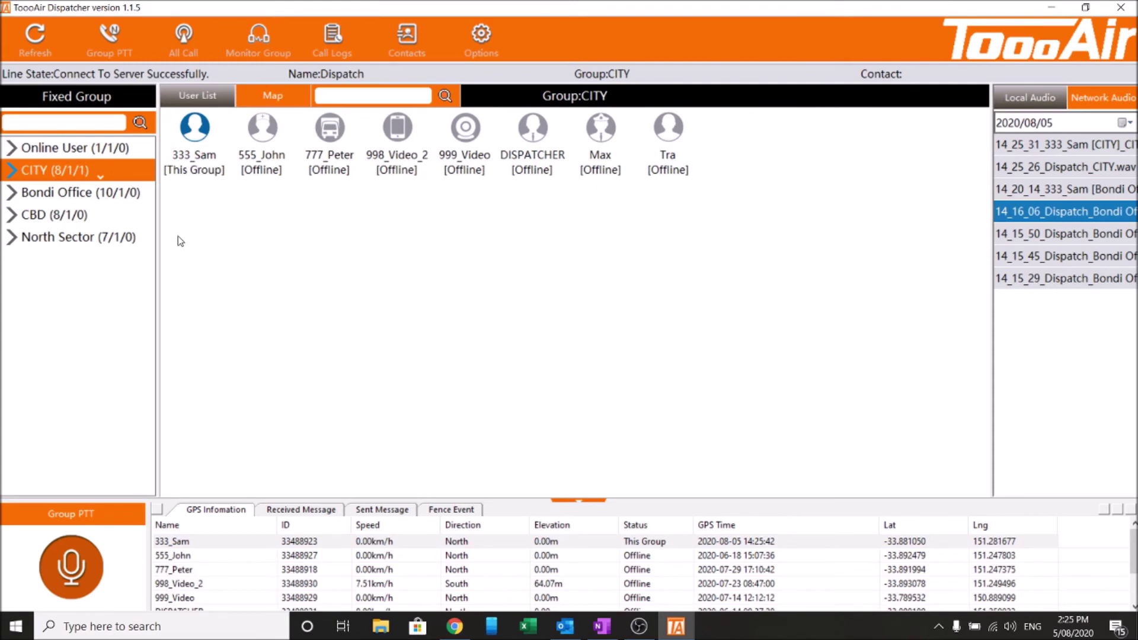
left_click(10, 170)
Send the online CITY user the message 'This is a test message please respond'
right_click(193, 124)
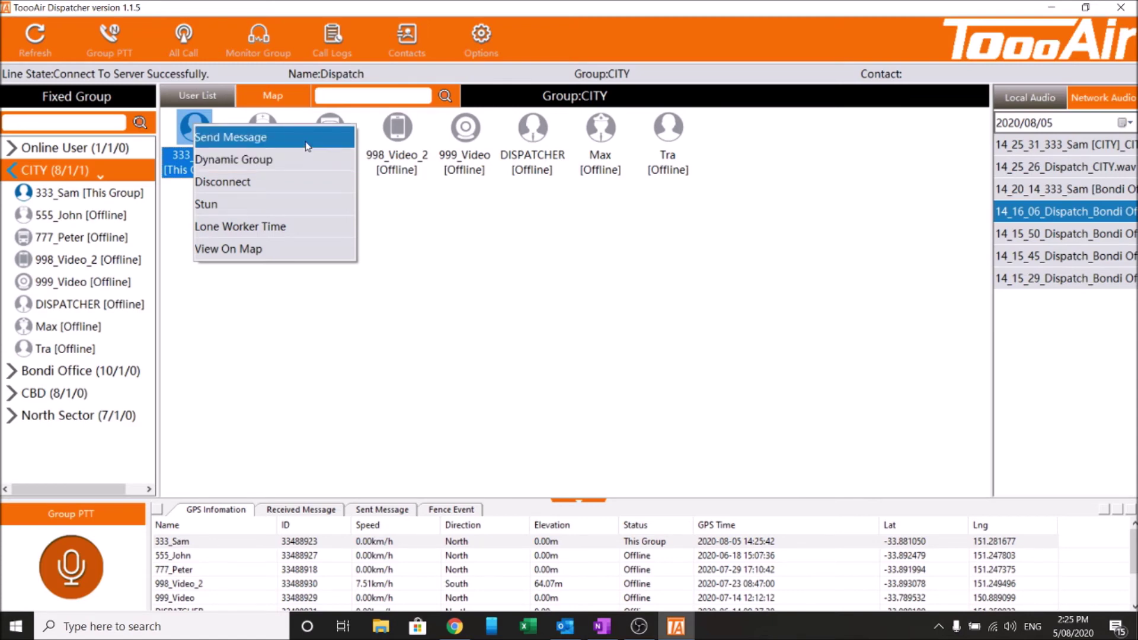
left_click(307, 146)
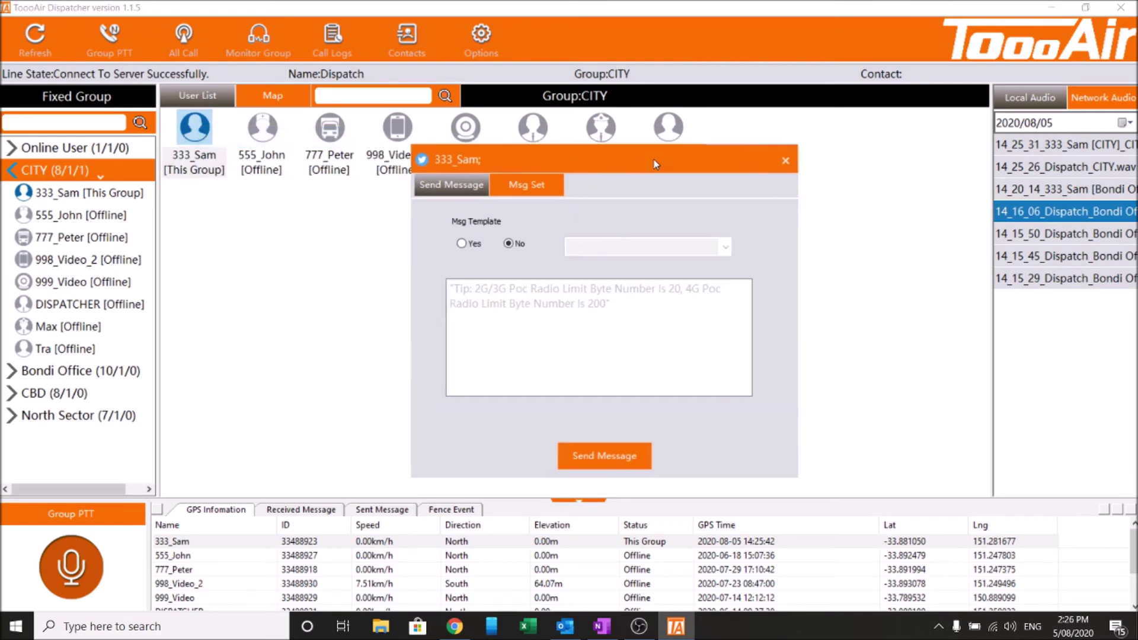
left_click_drag(558, 161, 531, 198)
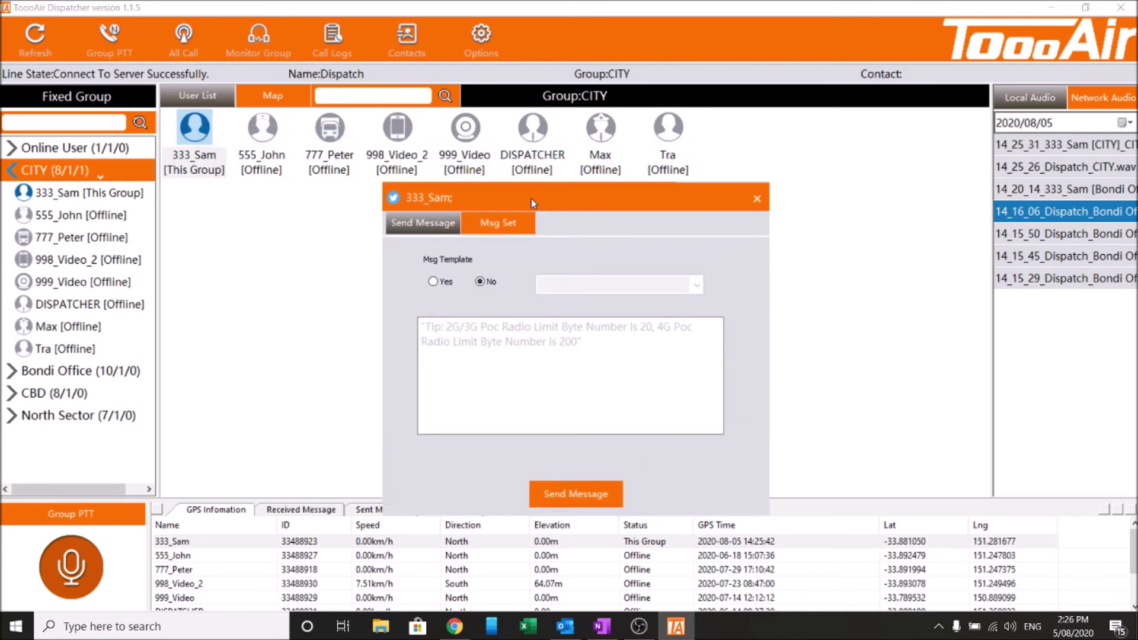
left_click(521, 344)
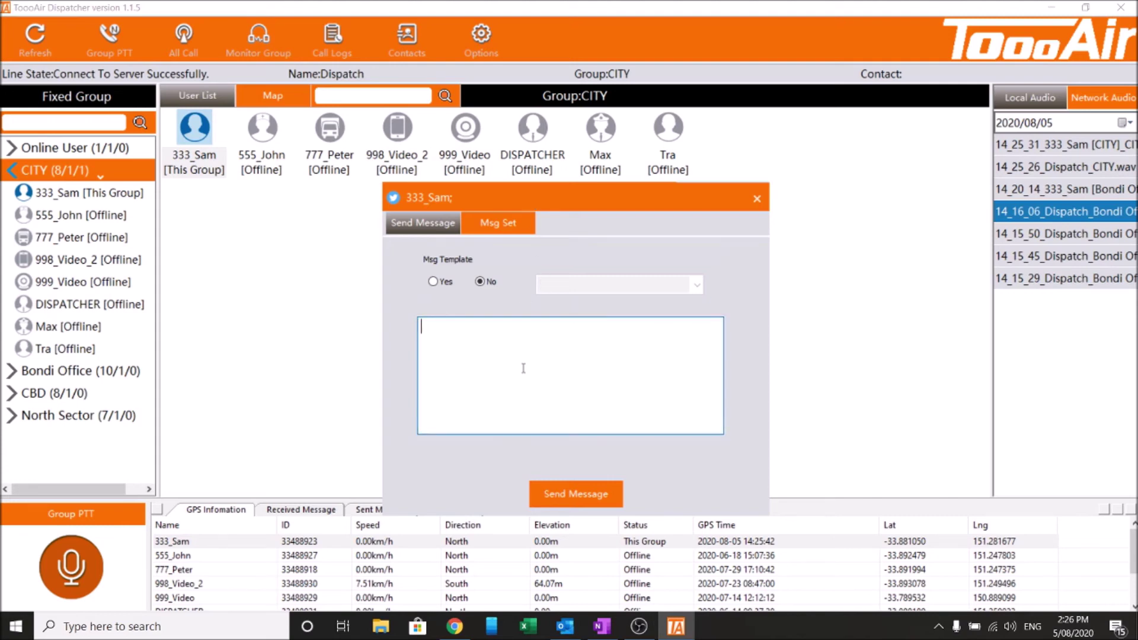
type("This is a test message please respond")
left_click(565, 502)
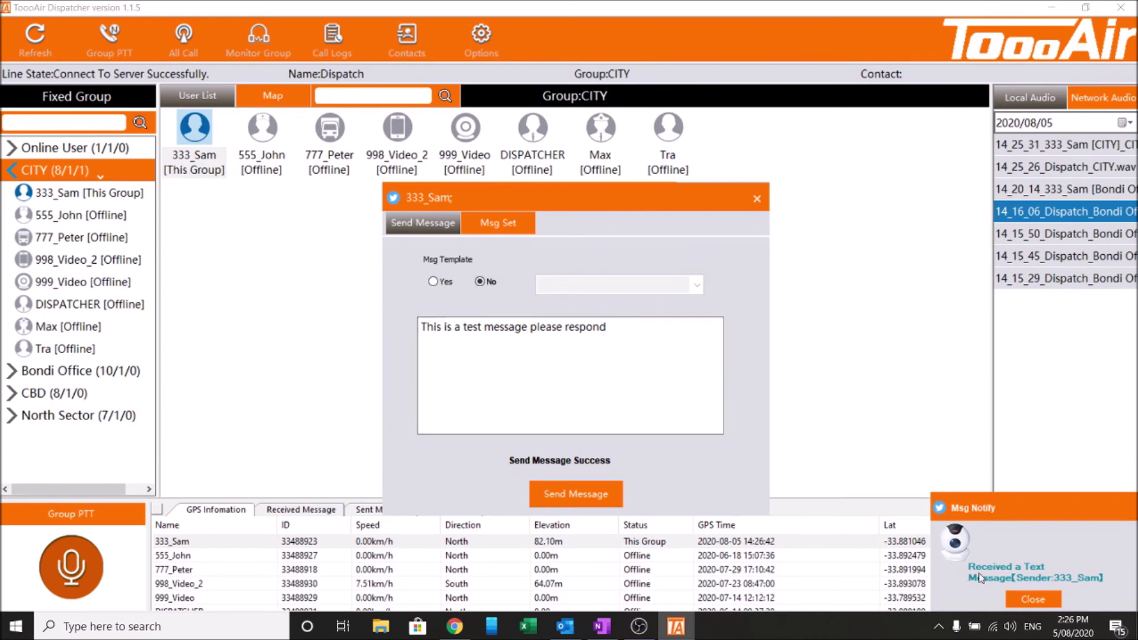
left_click_drag(586, 209, 700, 173)
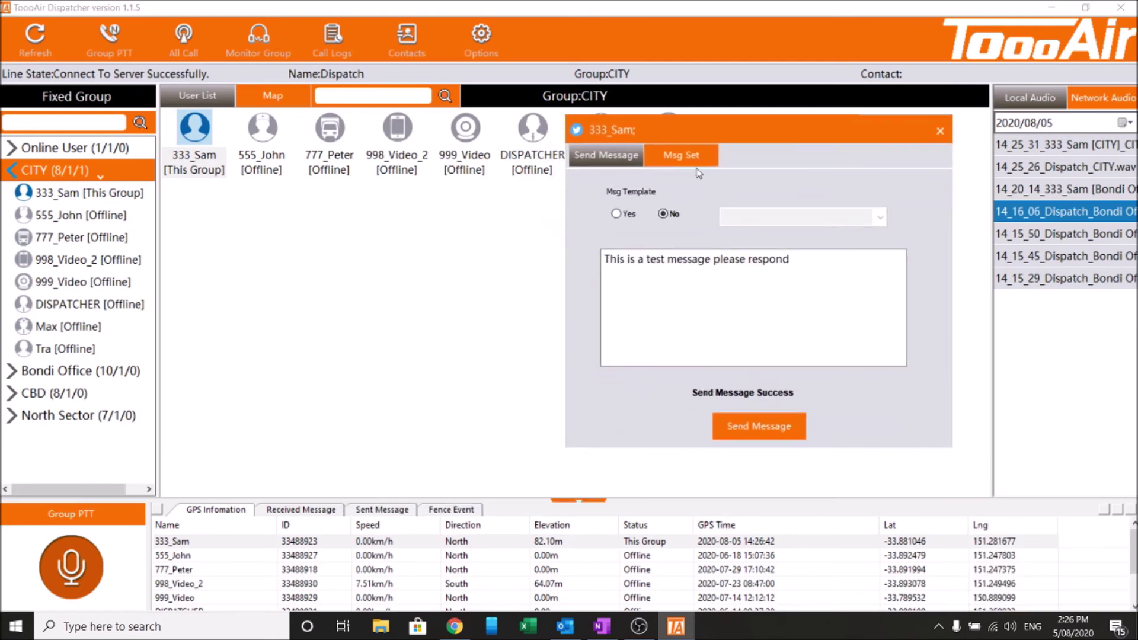
Check received messages for the reply, then list sent messages showing the test message as MSGID 3
left_click(306, 516)
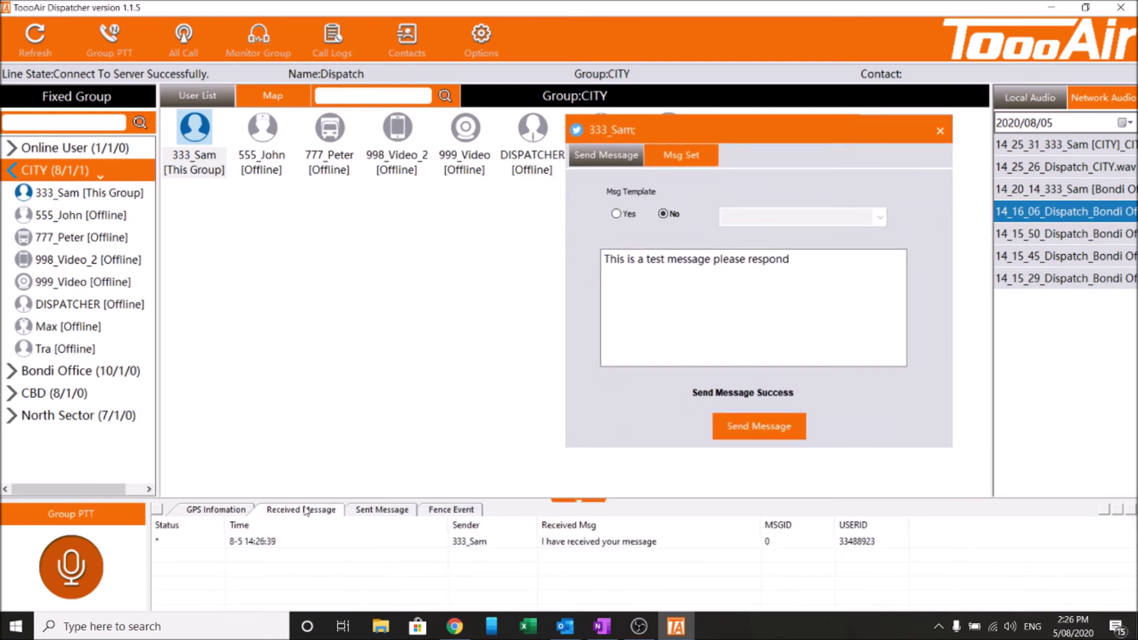
left_click(548, 553)
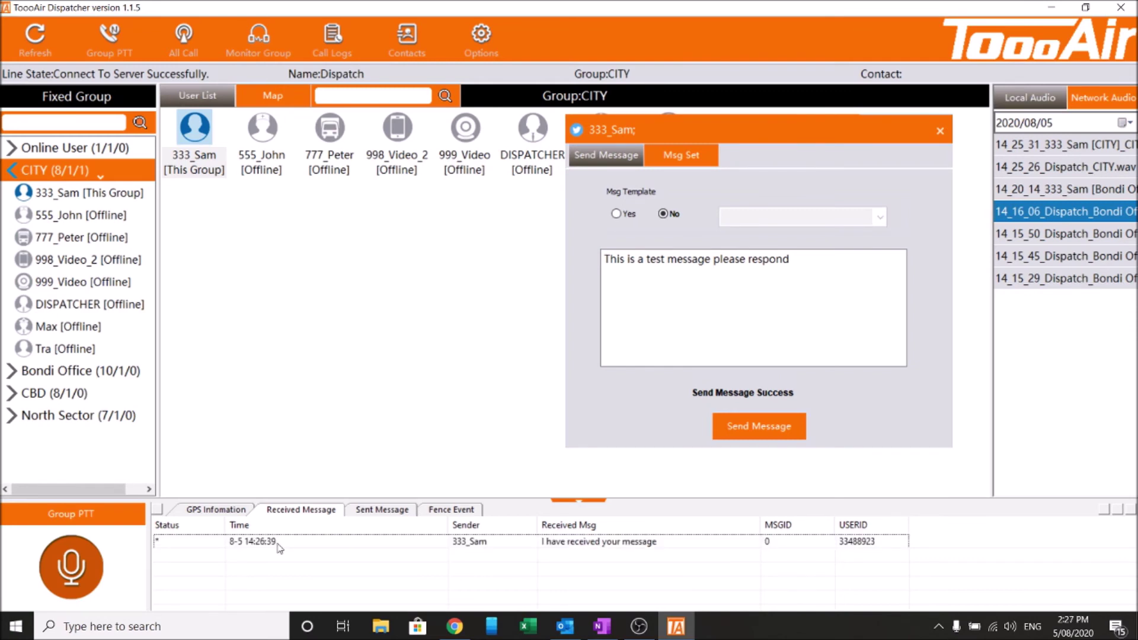
left_click(356, 512)
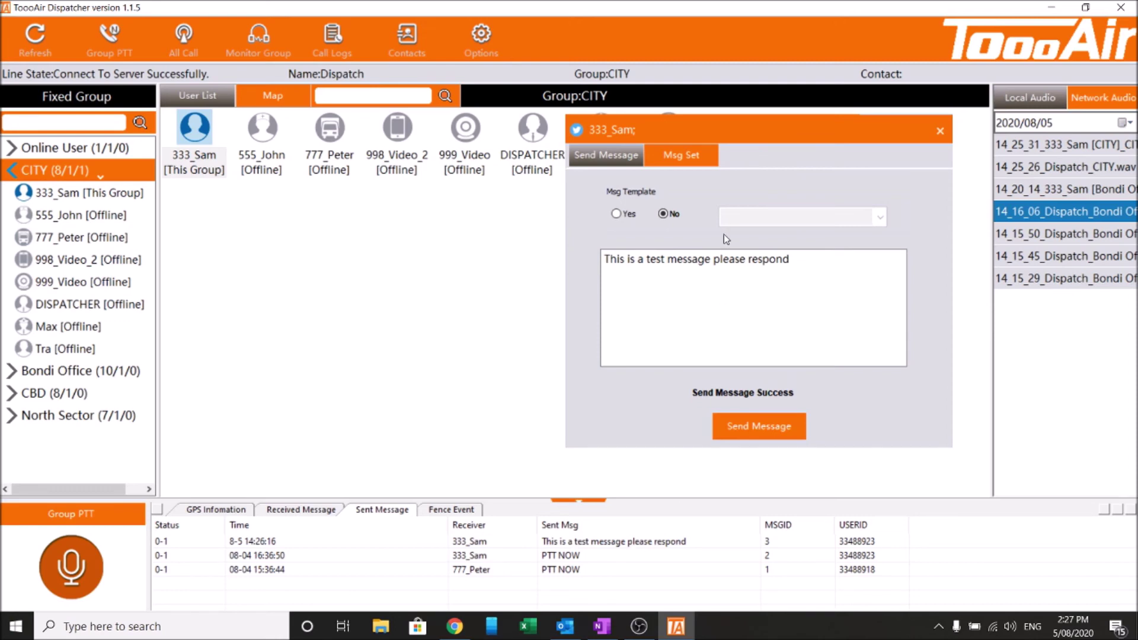
left_click_drag(715, 128, 671, 111)
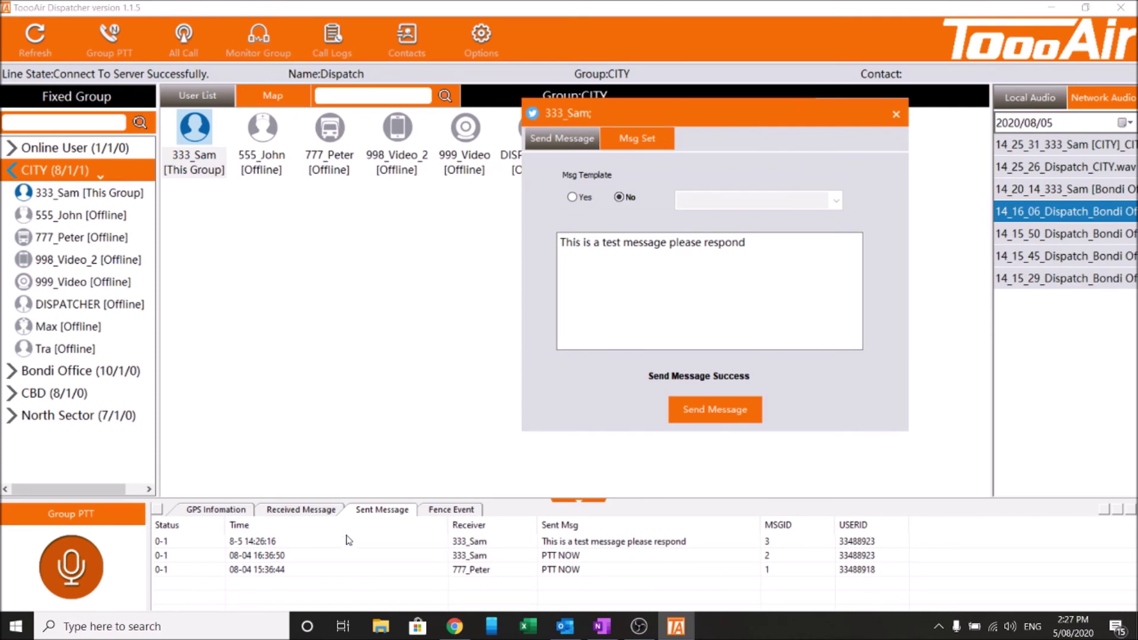
left_click_drag(710, 117, 620, 135)
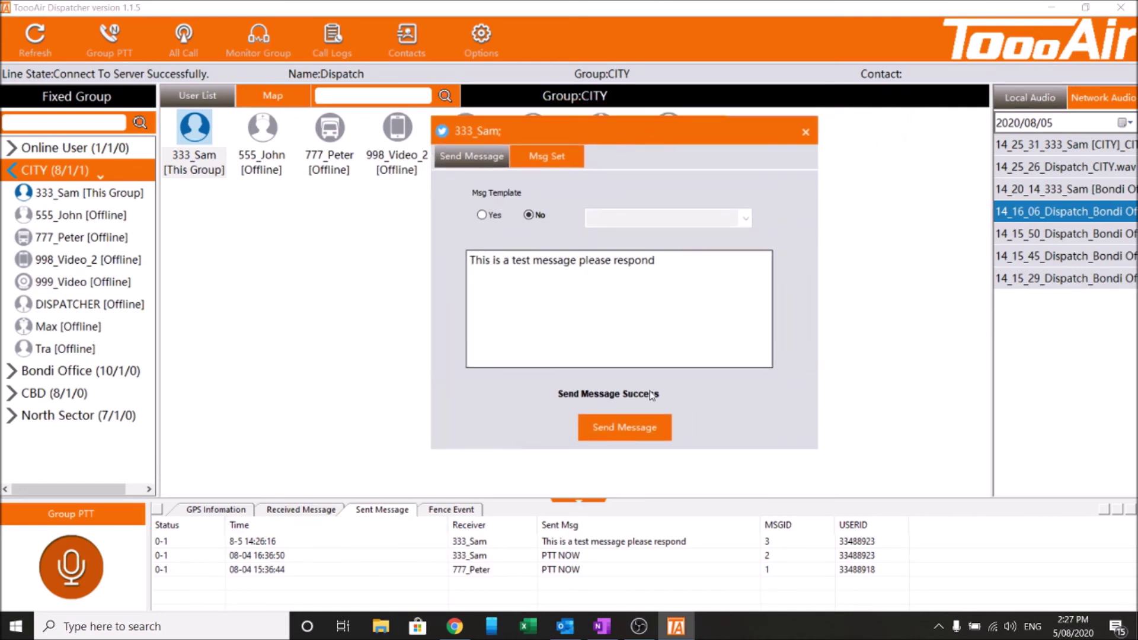
In Msg Set, add template 'Start work now' with text 'start work at 8am tomorrow'
left_click(565, 149)
left_click(567, 193)
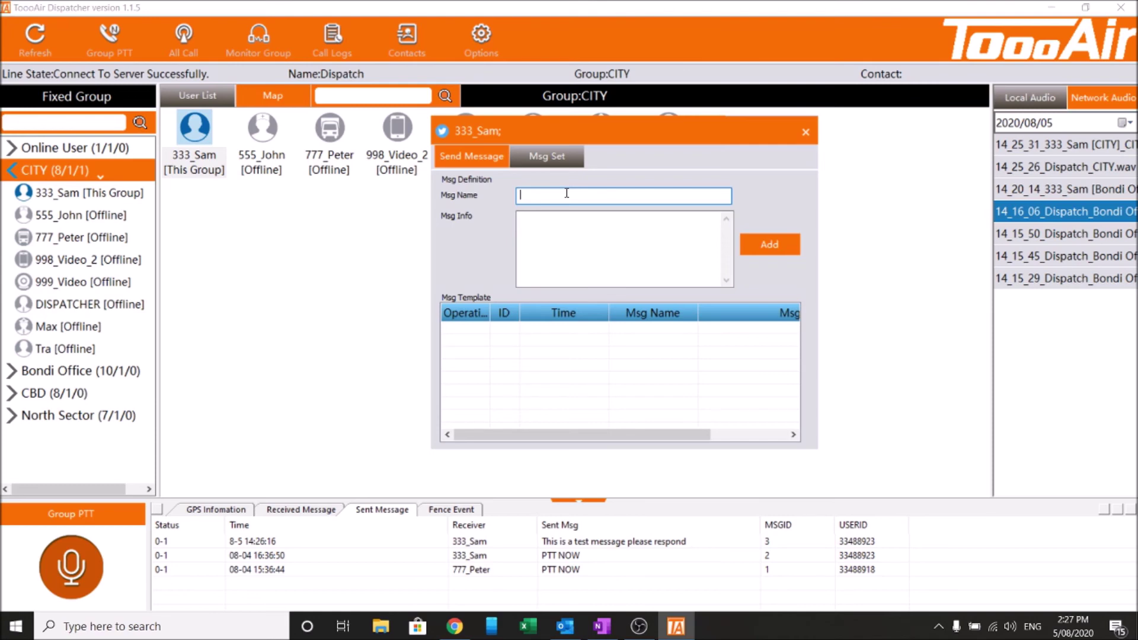
type("Start work now")
left_click(699, 233)
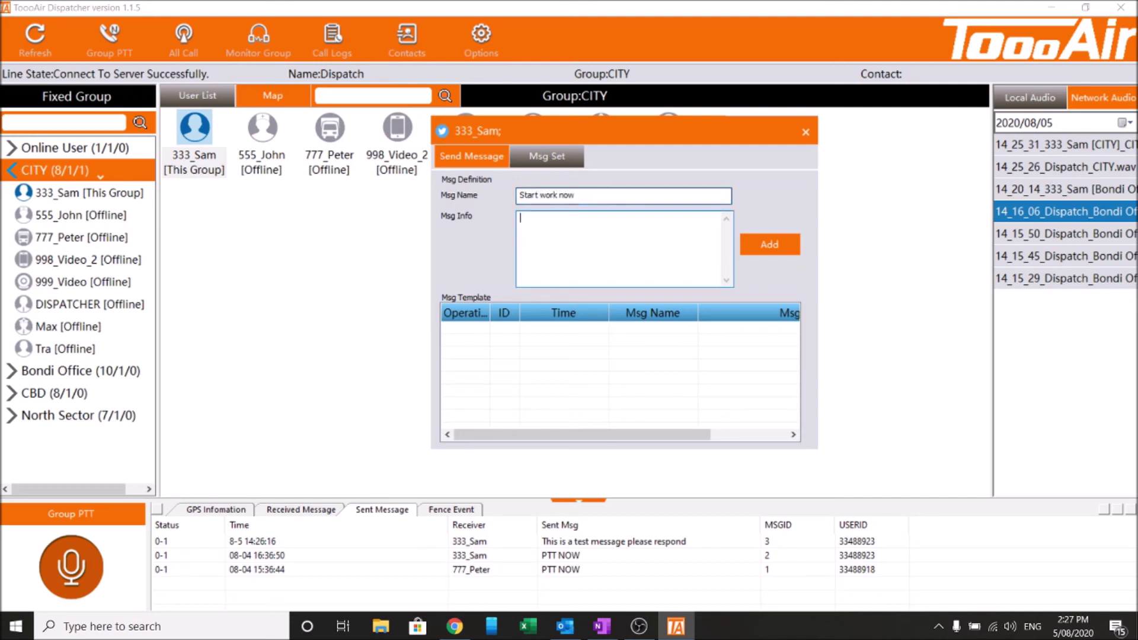
type("star")
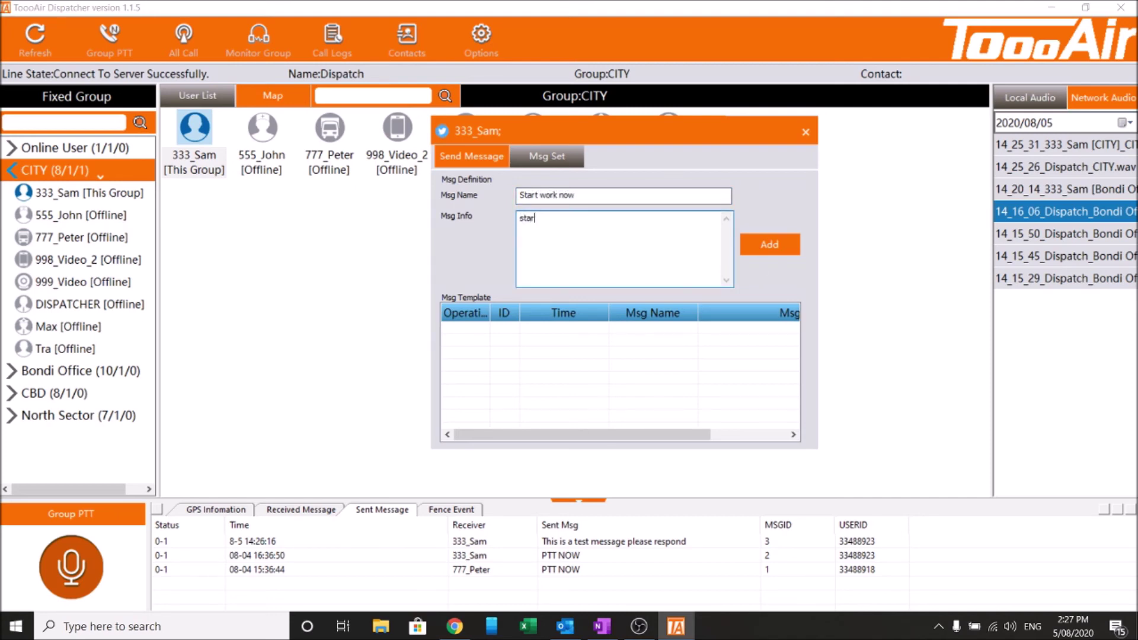
type("t work at 8am tomorrow")
left_click(762, 243)
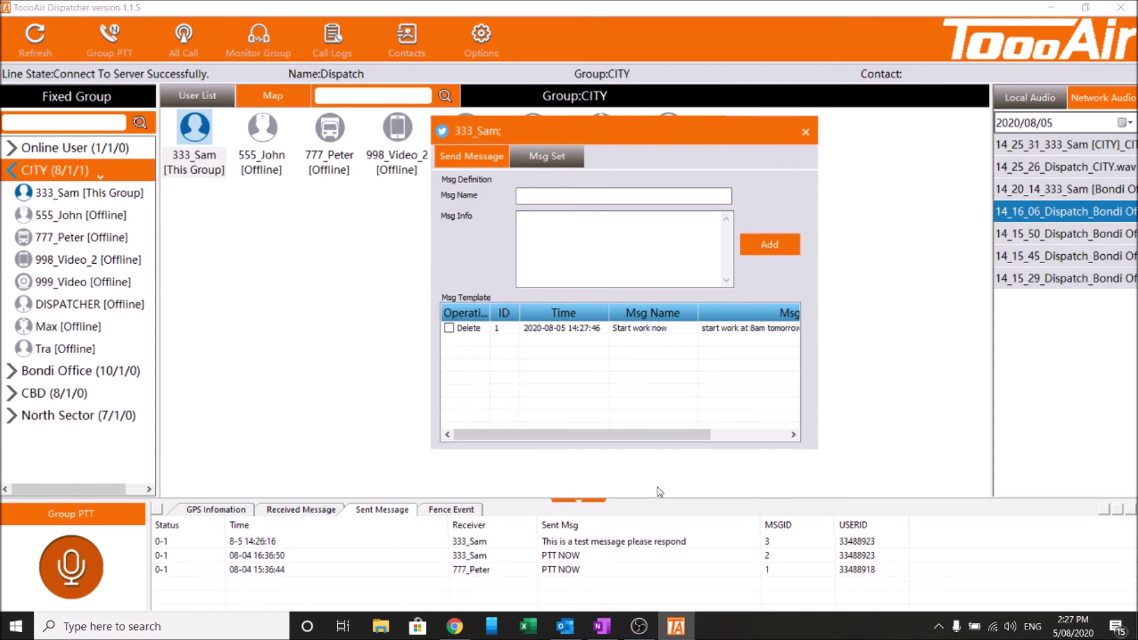
left_click_drag(591, 440, 557, 456)
Compose a message with Msg Template set to Yes and the 'Start work now' template selected
left_click(490, 162)
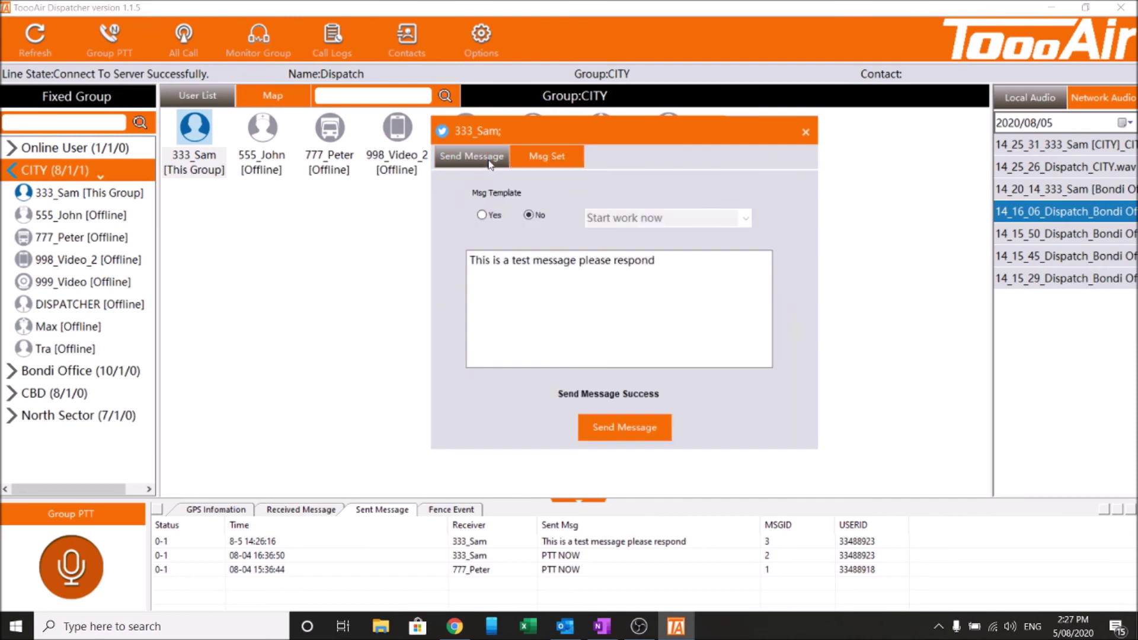
left_click(491, 217)
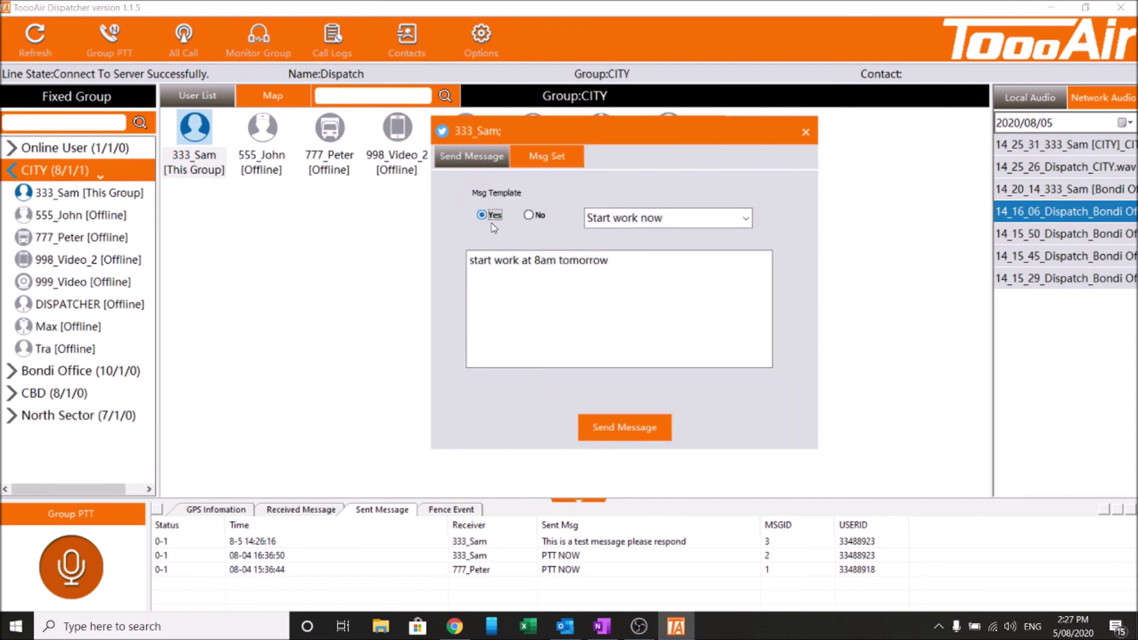
left_click(746, 220)
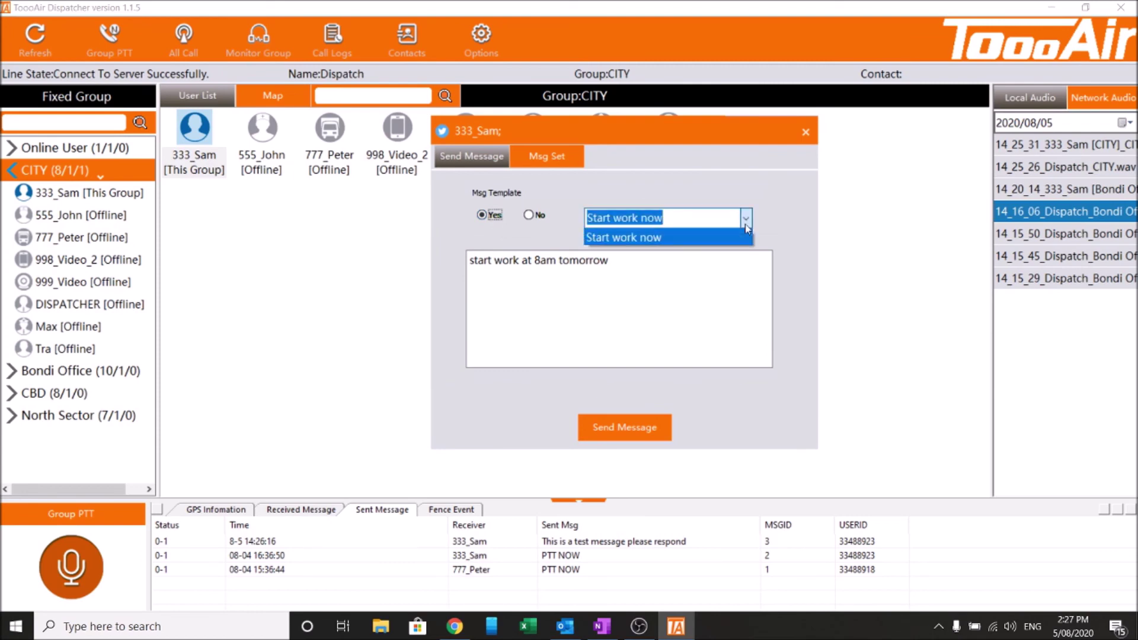
left_click(746, 227)
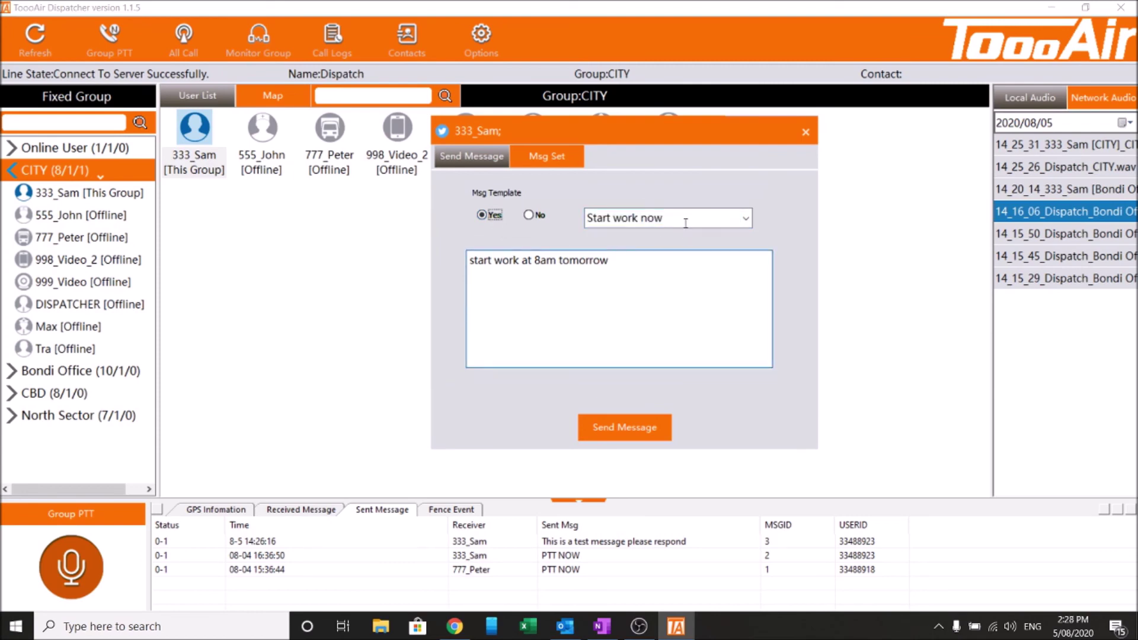
left_click(538, 287)
left_click(629, 277)
Send the template message to the first CITY member and close the messaging window
left_click(641, 435)
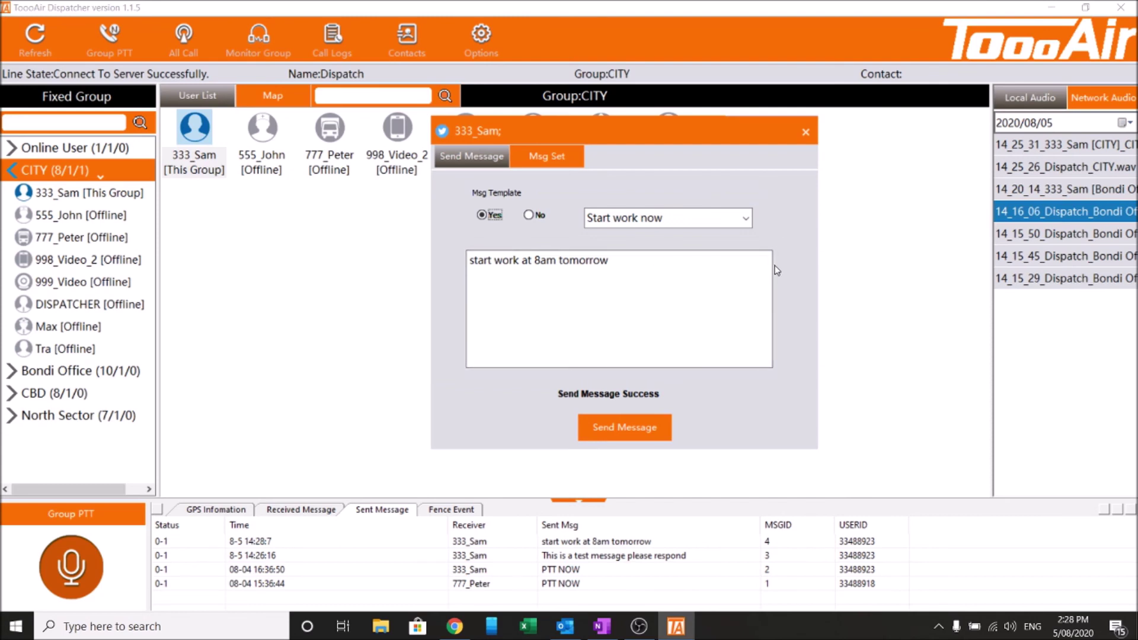
left_click_drag(715, 134, 656, 162)
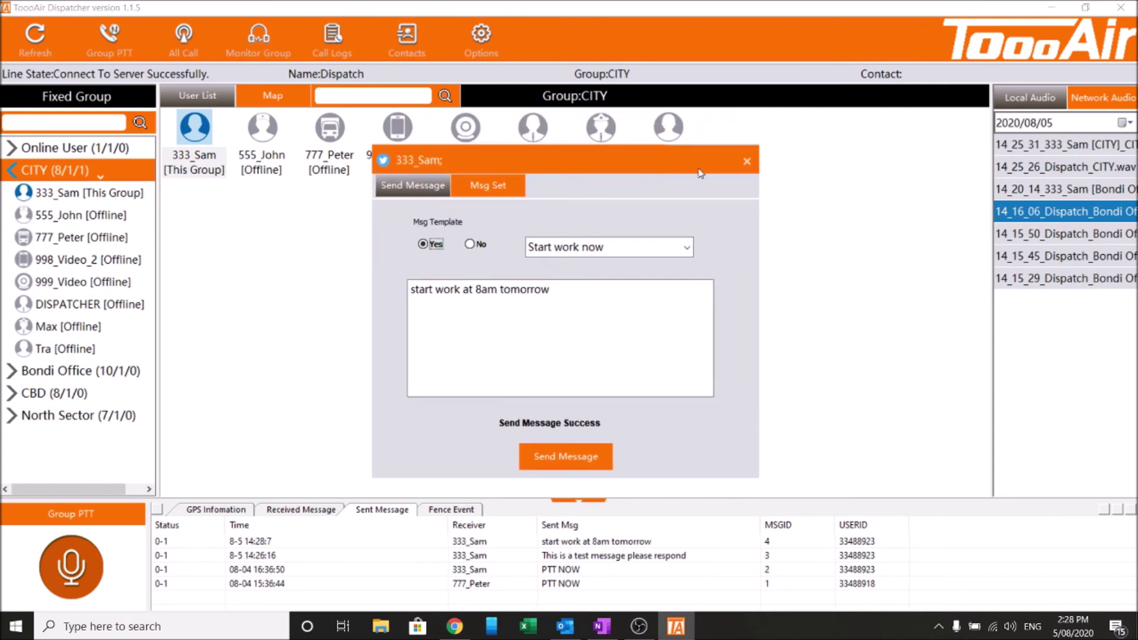
left_click(747, 161)
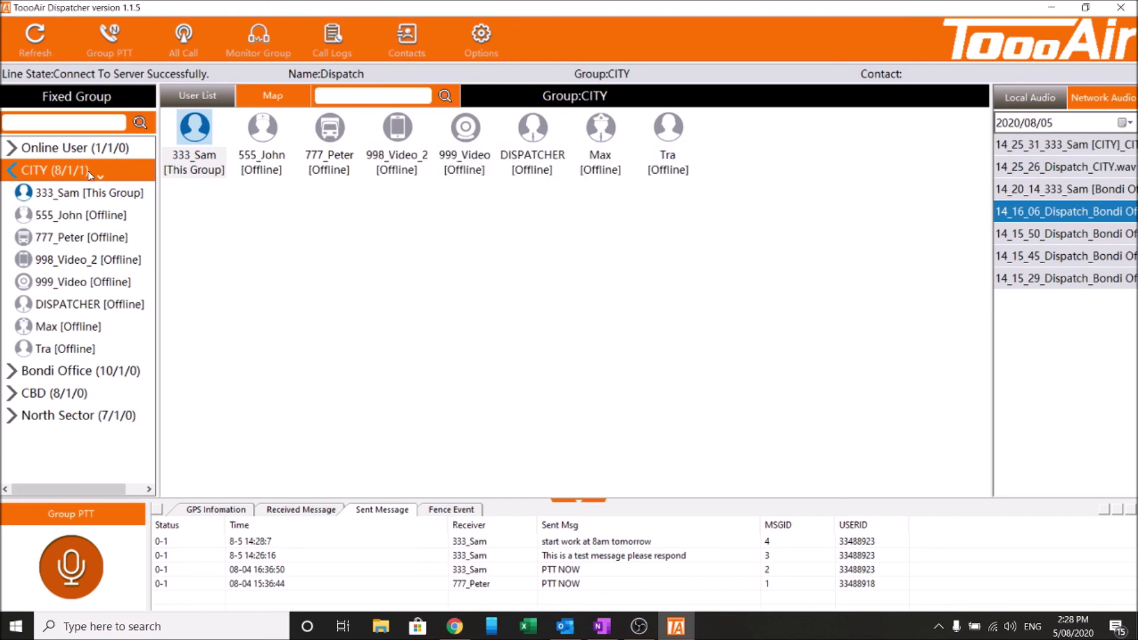
Disconnect the first member from the CITY group
left_click(230, 156)
right_click(207, 155)
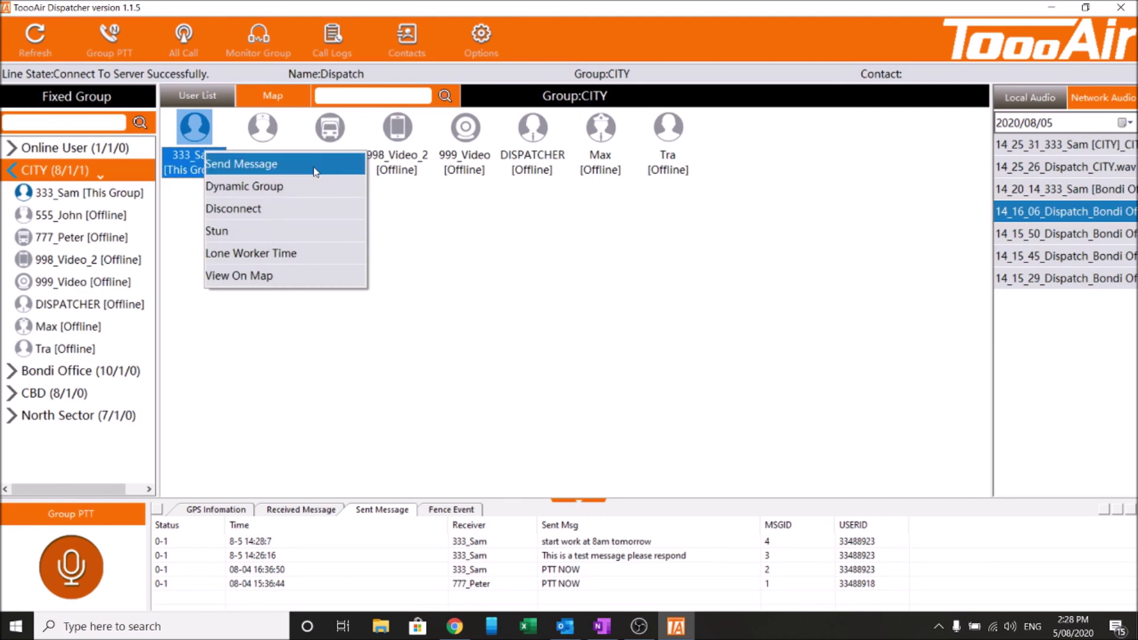
left_click(329, 209)
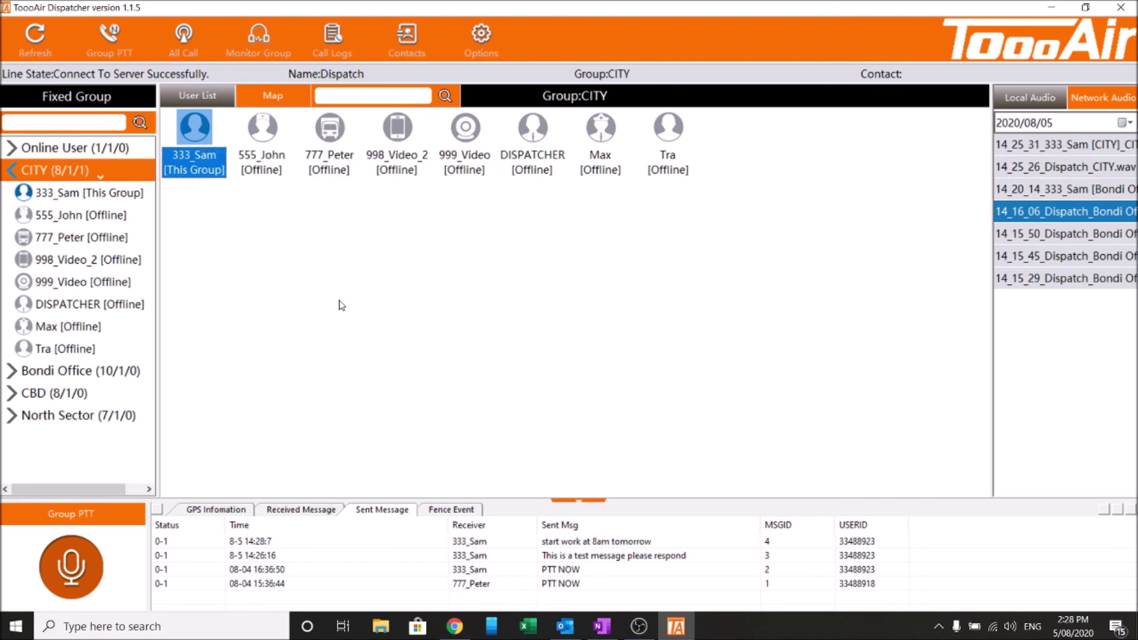
left_click(294, 270)
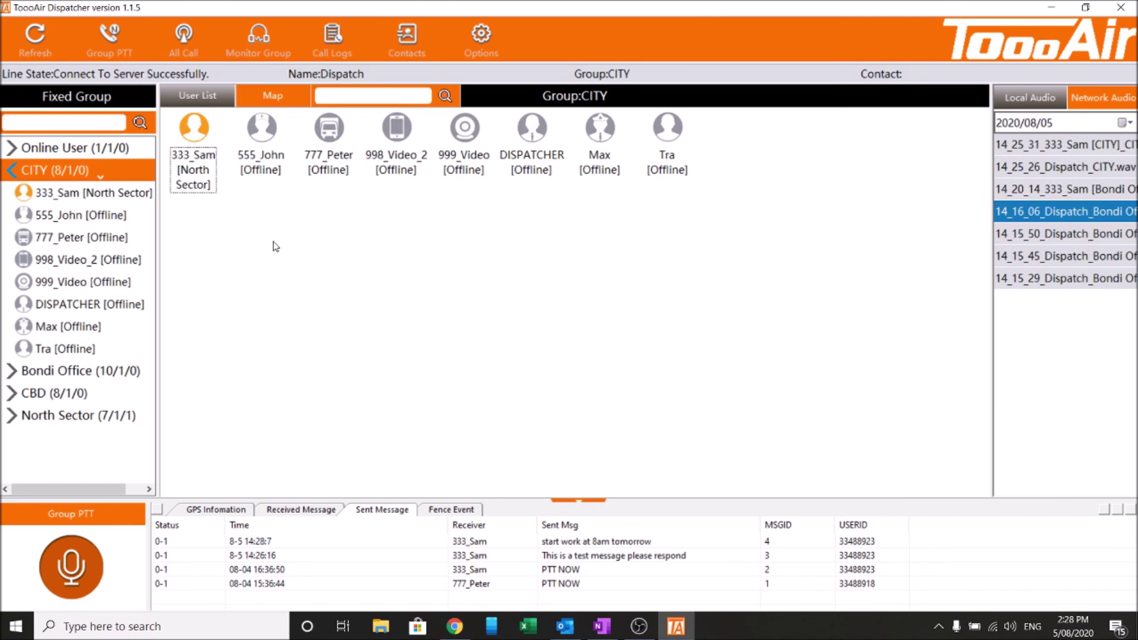
Reopen and dismiss the member's actions, then bring up the CITY group options
right_click(200, 150)
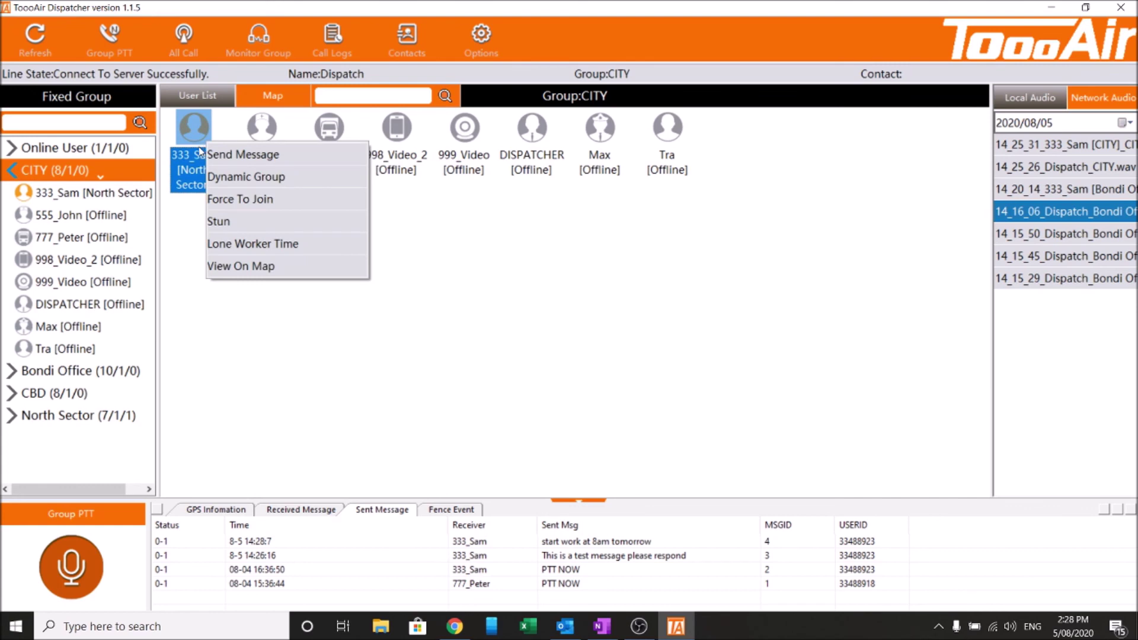
left_click(250, 413)
left_click(247, 406)
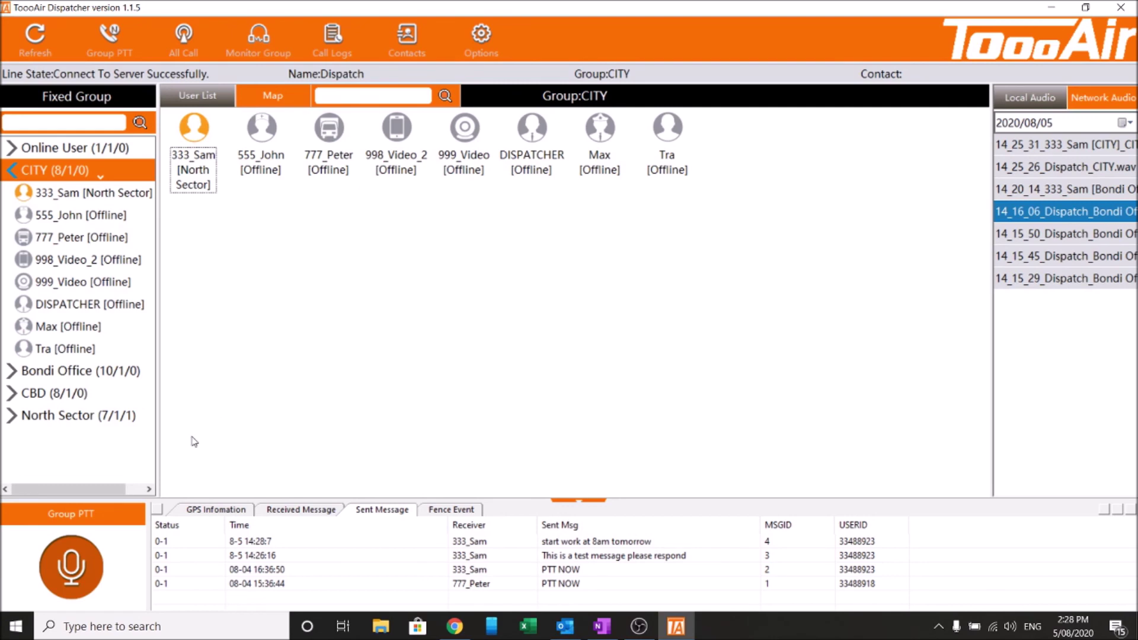
right_click(42, 173)
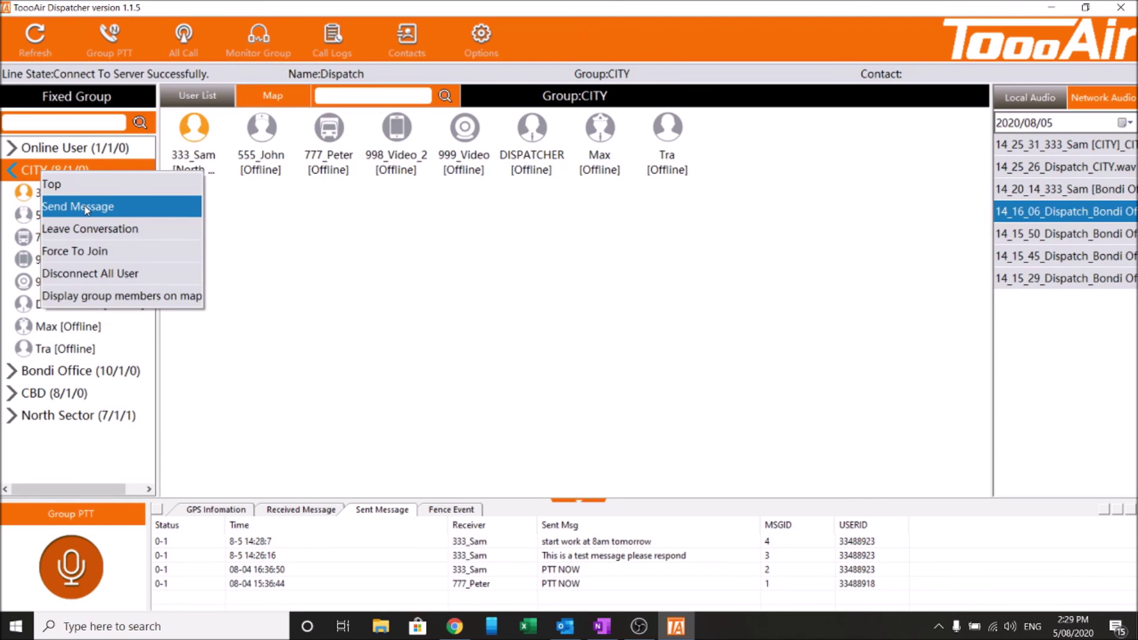
Leave the CITY conversation and enter the Bondi Office group
left_click(111, 235)
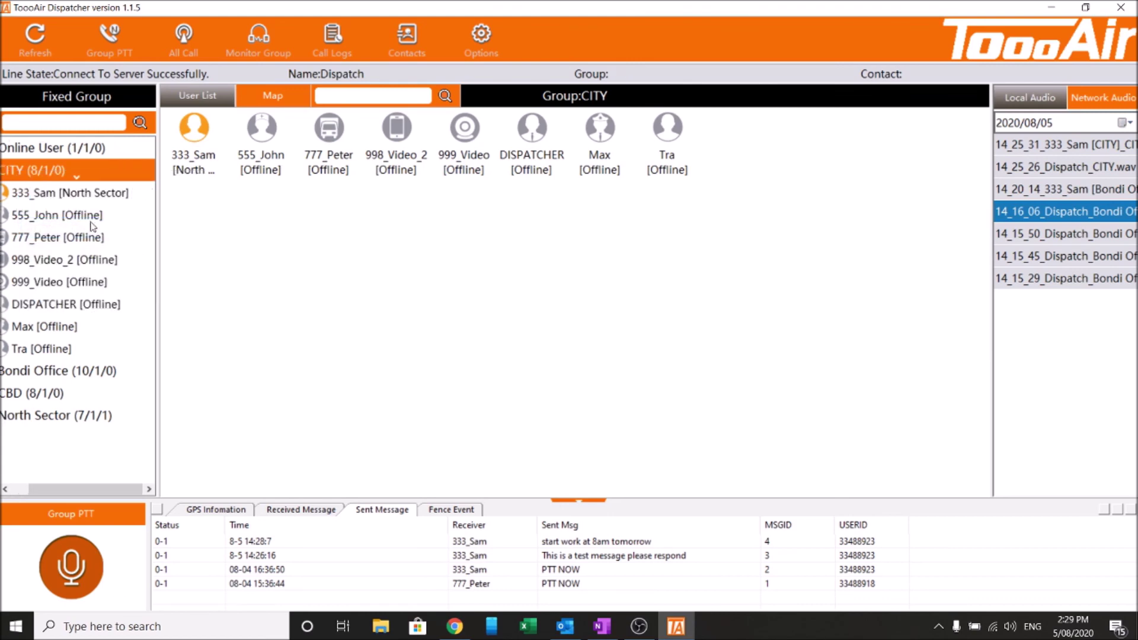
left_click(82, 363)
right_click(73, 373)
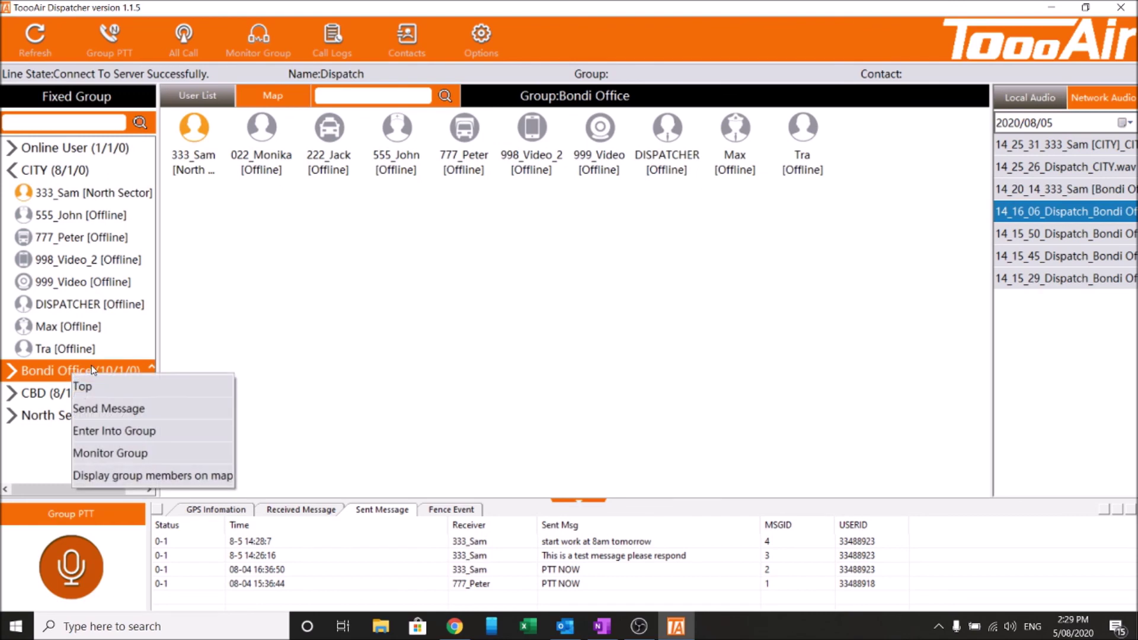
left_click(163, 438)
right_click(40, 173)
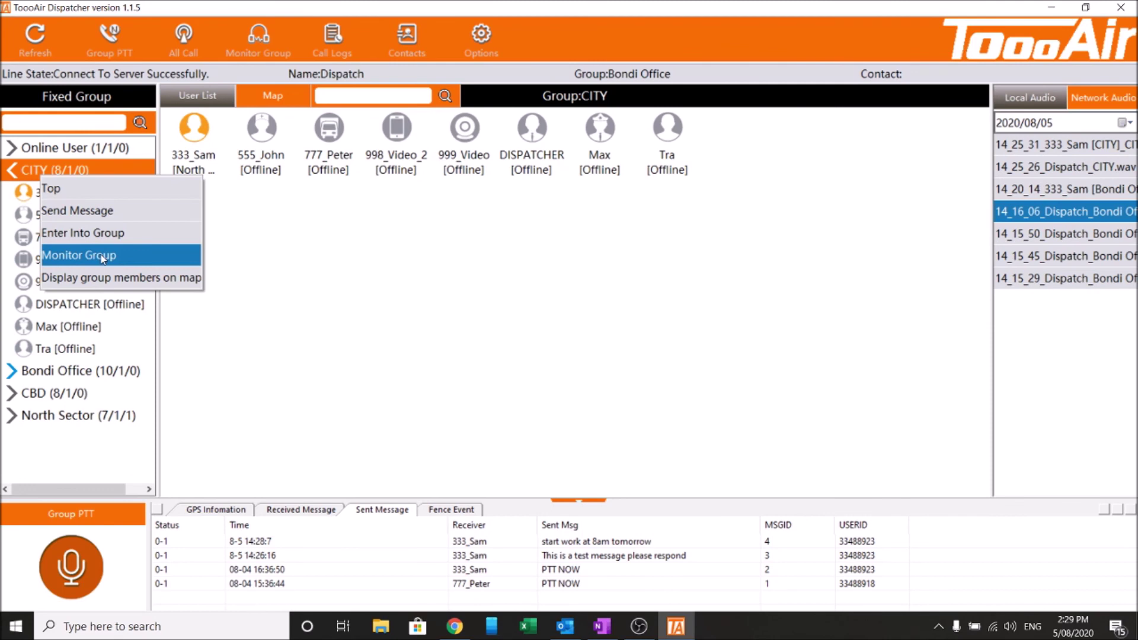
Start monitoring the CBD group
left_click(83, 396)
right_click(36, 393)
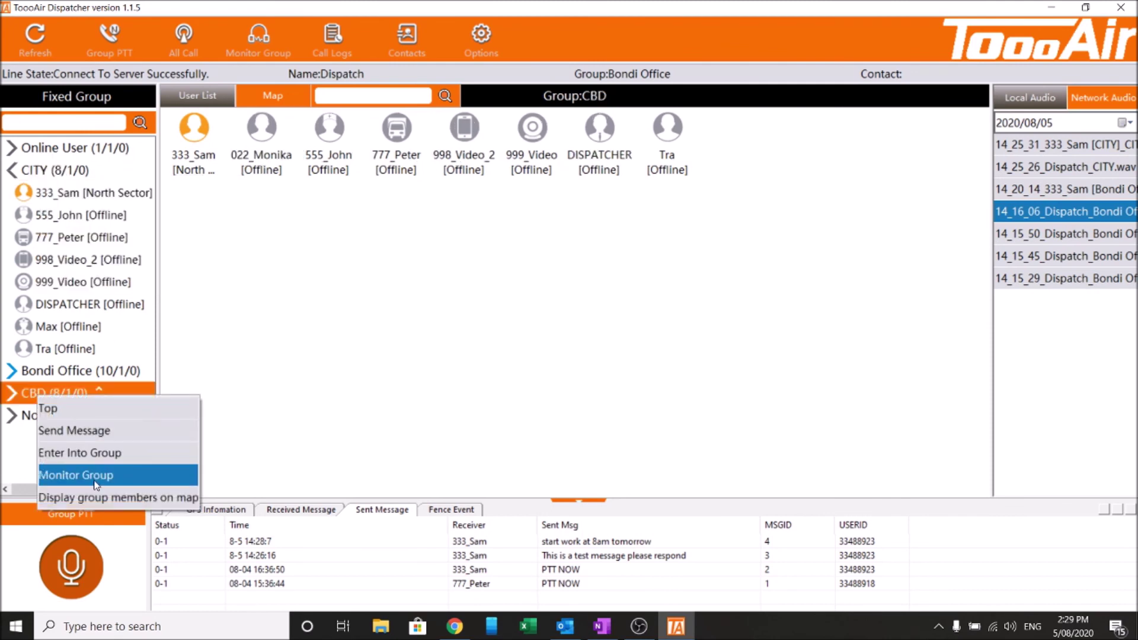
left_click(95, 483)
Display North Sector members on the map and enter the North Sector group
left_click(34, 417)
right_click(51, 411)
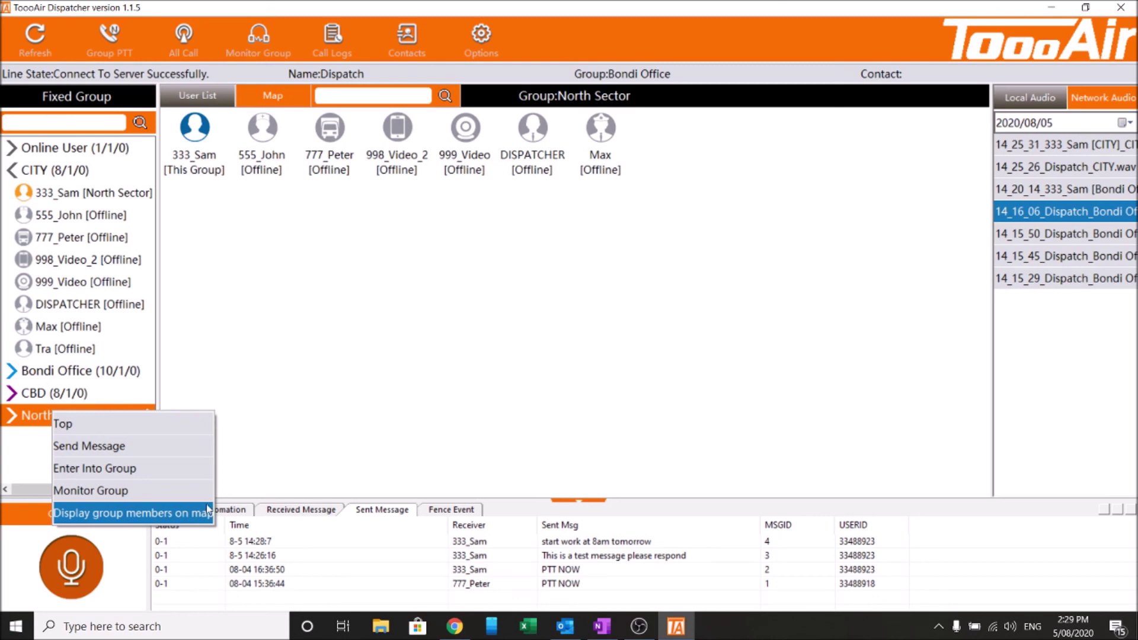
left_click(169, 513)
right_click(70, 421)
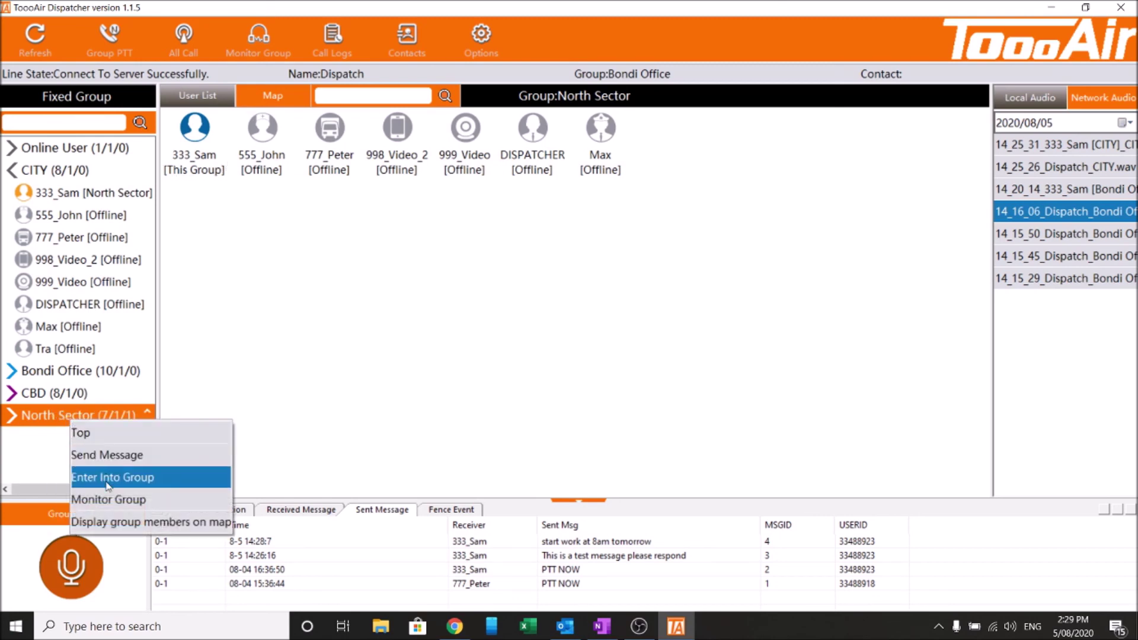
left_click(109, 485)
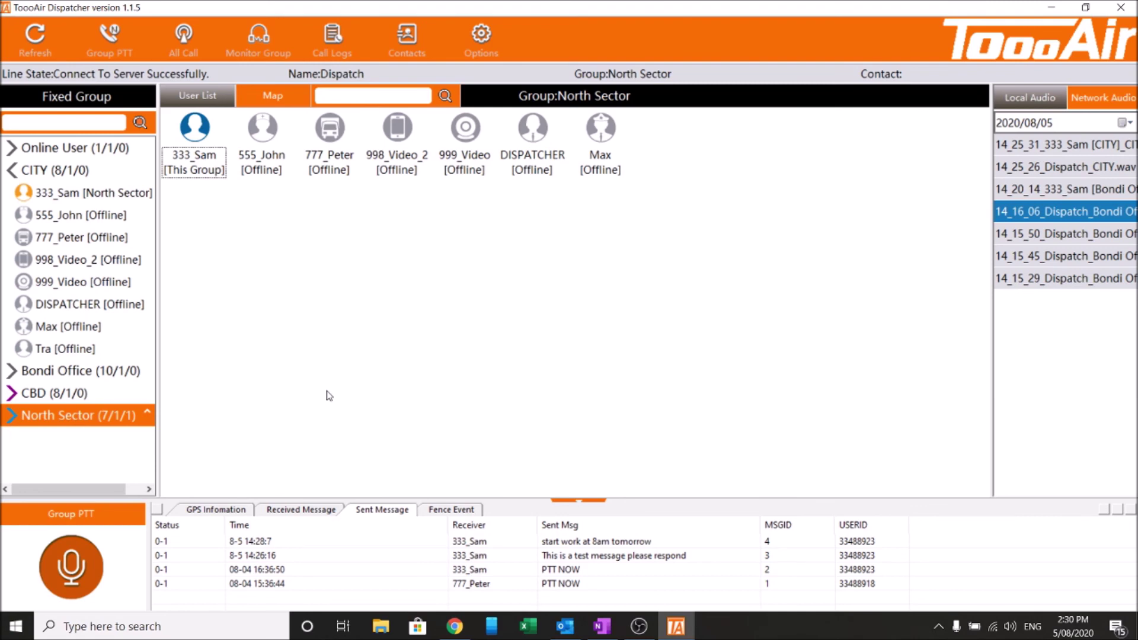